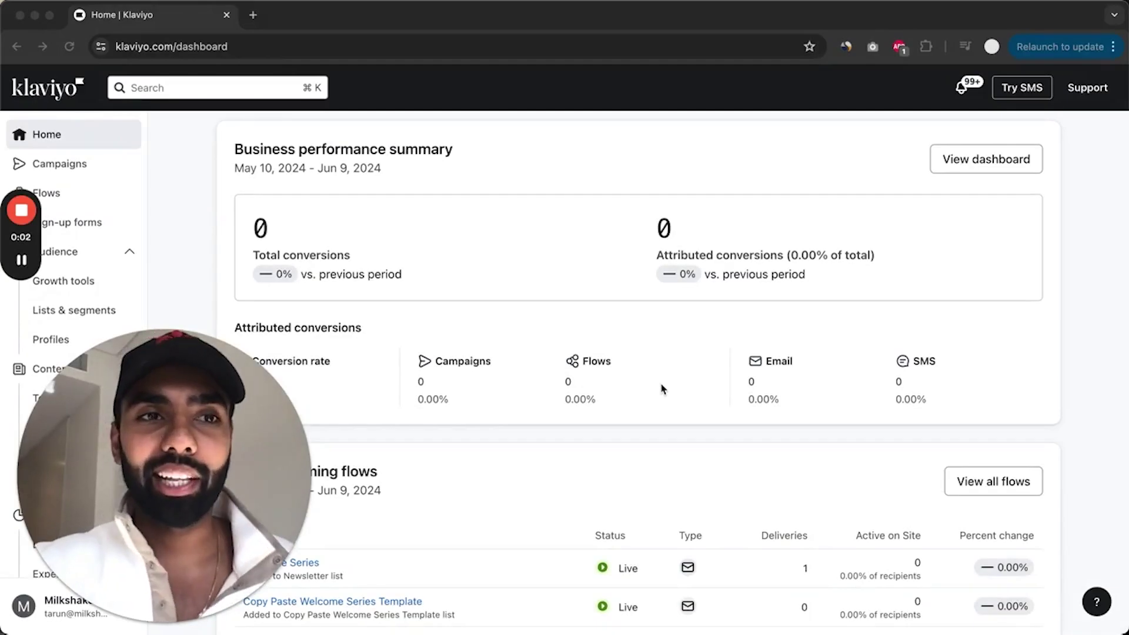
# Step: Start creating a new flow from the Flows list
pyautogui.scroll(-2, 537, 322)
pyautogui.scroll(2, 537, 323)
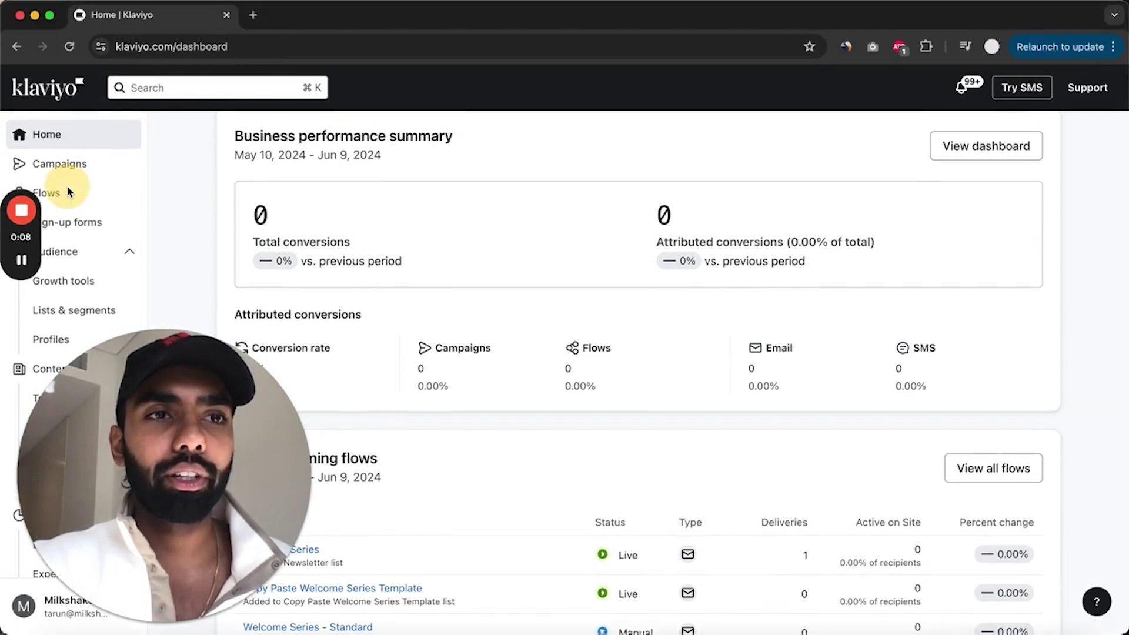
pyautogui.click(69, 192)
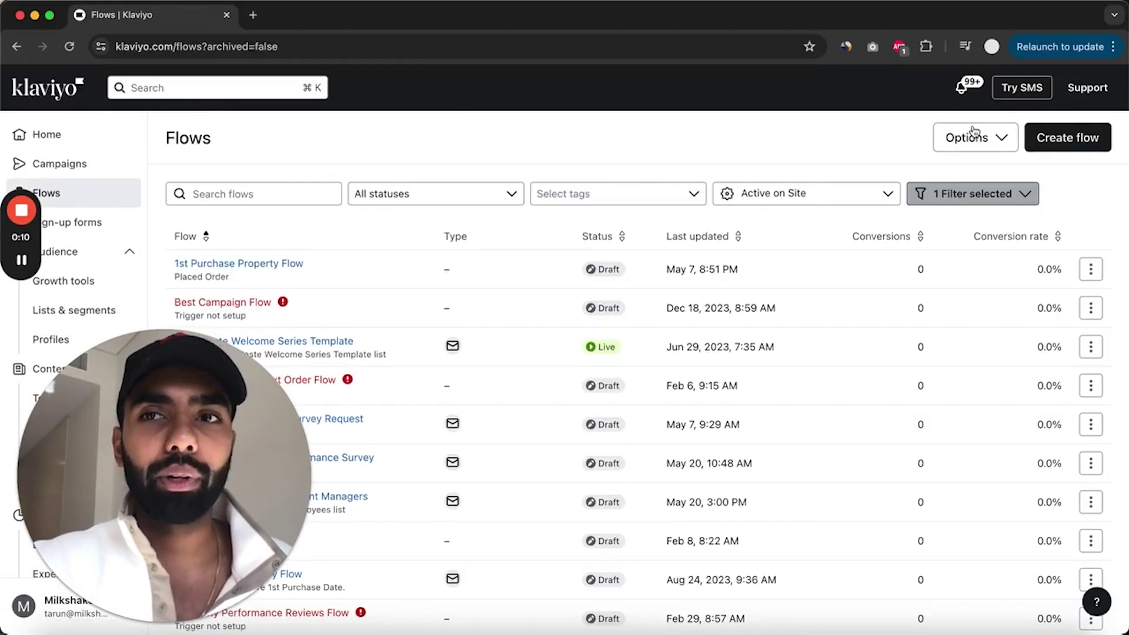
pyautogui.click(1073, 141)
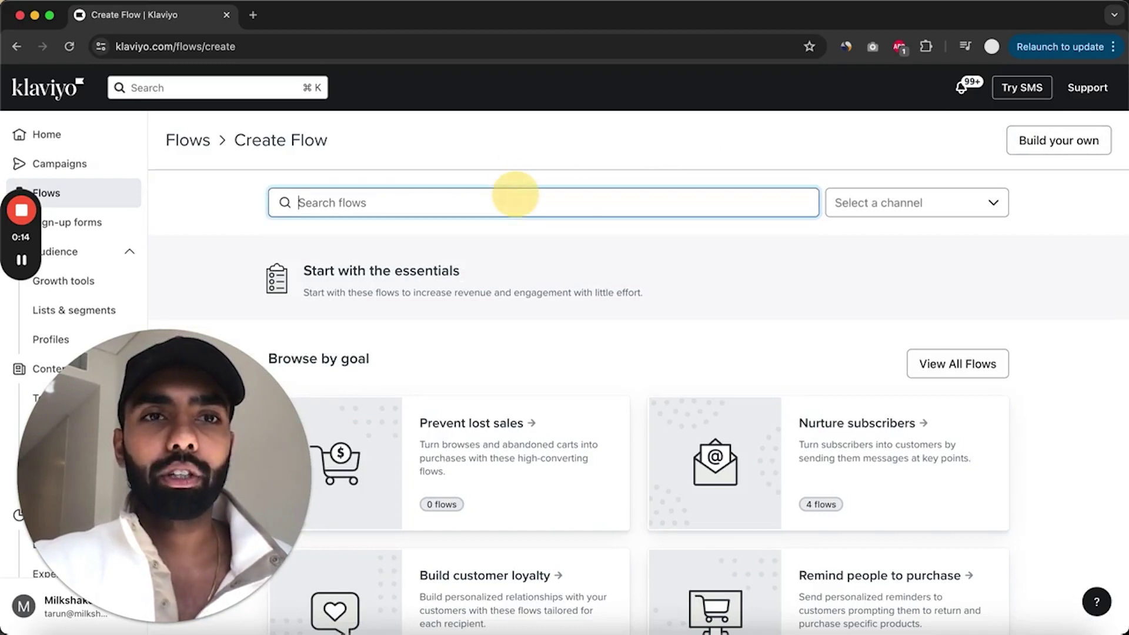
# Step: Search the flow templates for 'welc' and preview the Welcome Series – Standard template
pyautogui.click(515, 202)
pyautogui.write('welcome')
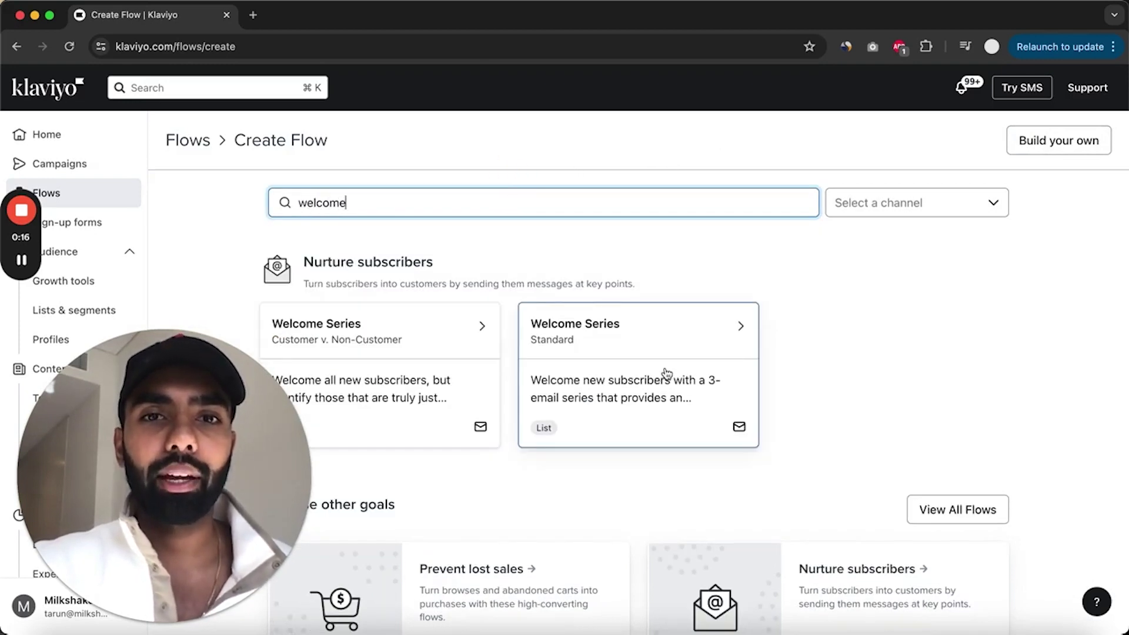
pyautogui.scroll(-3, 685, 372)
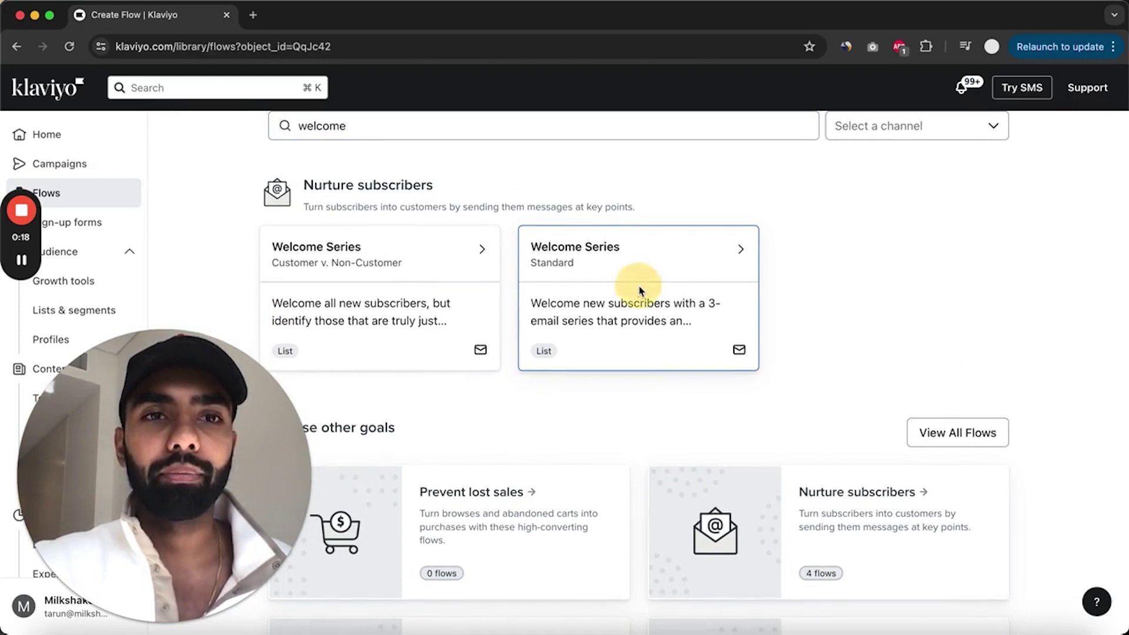
pyautogui.click(637, 285)
# Step: Check the flow name 'Welcome Series - Standard' in the template setup
pyautogui.scroll(-2, 361, 308)
pyautogui.scroll(-1, 362, 308)
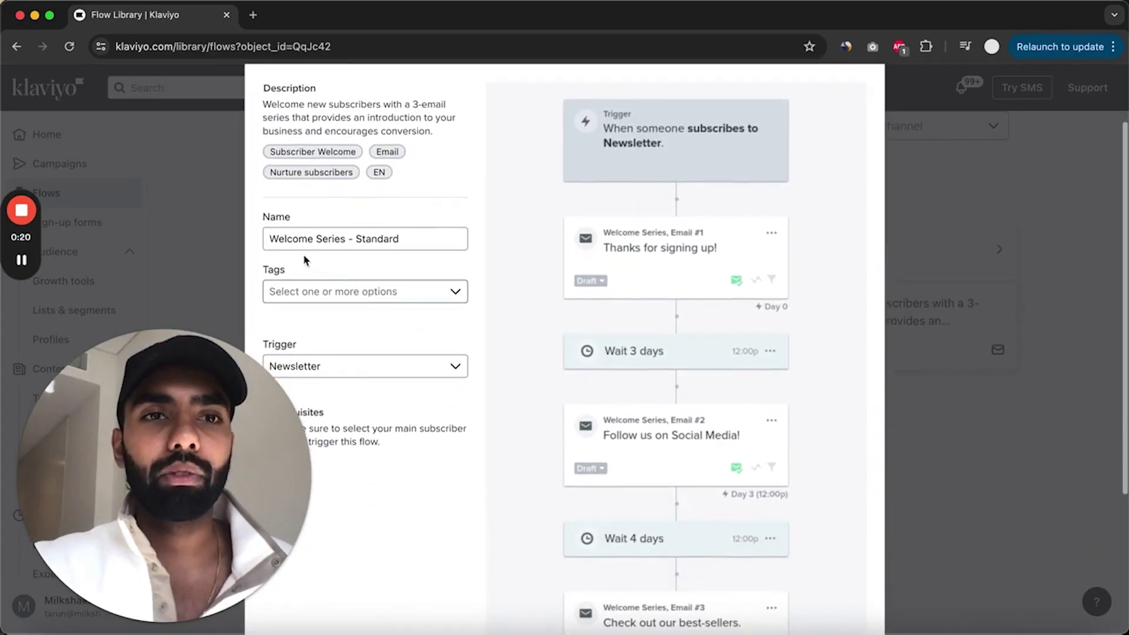
pyautogui.moveTo(277, 237); pyautogui.dragTo(398, 237)
pyautogui.click(401, 239)
pyautogui.scroll(-1, 400, 241)
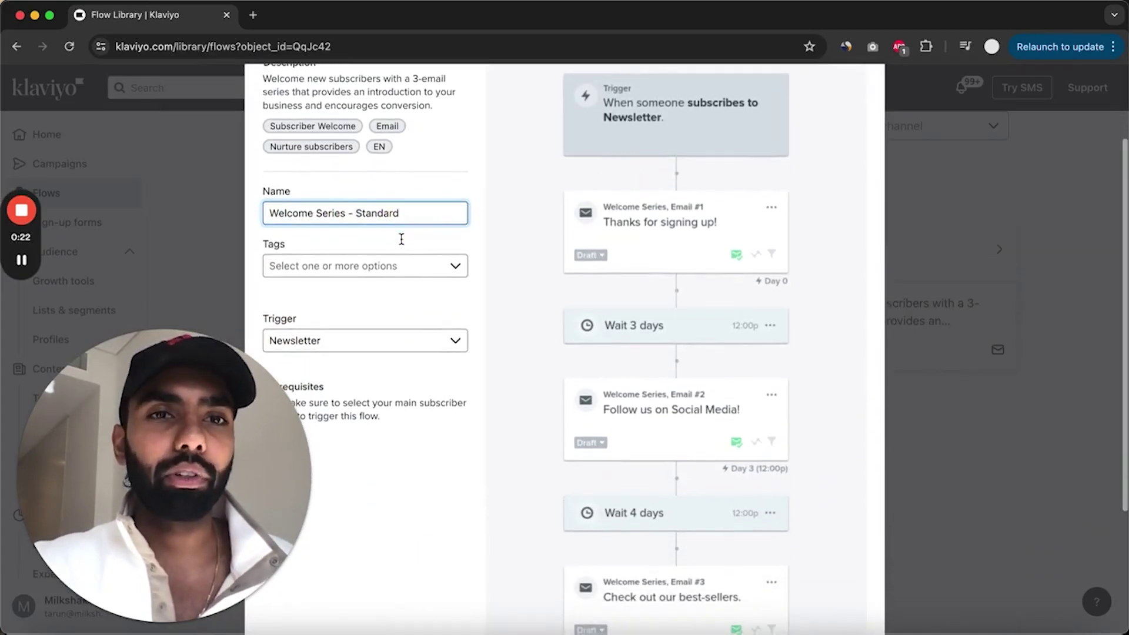
pyautogui.scroll(-1, 406, 203)
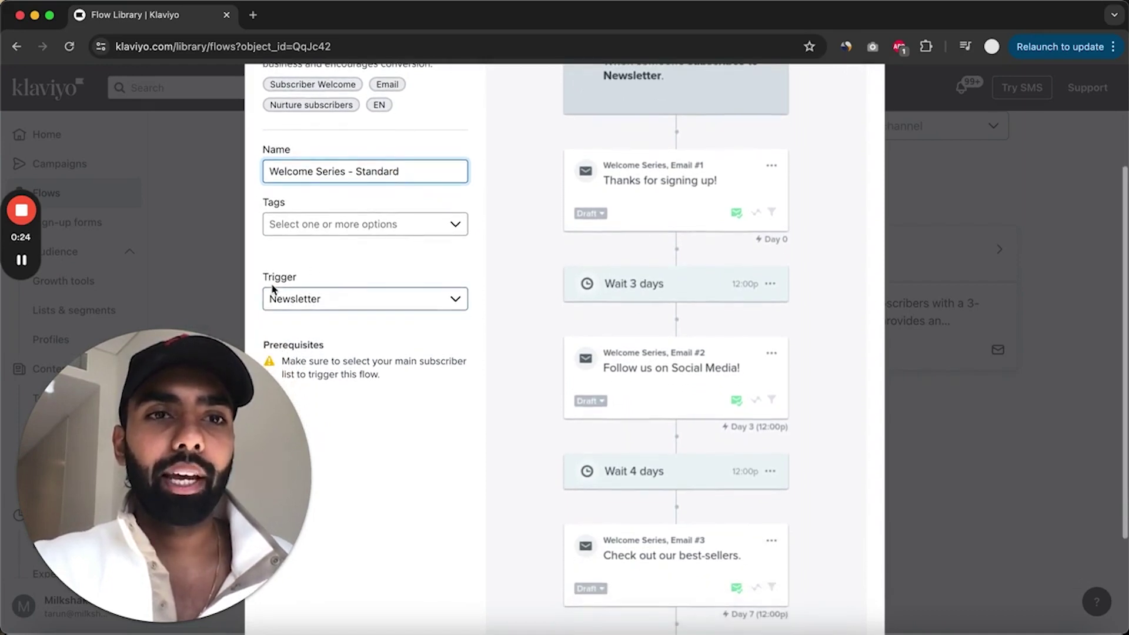
# Step: Keep Newsletter as the trigger list and create the flow
pyautogui.click(314, 303)
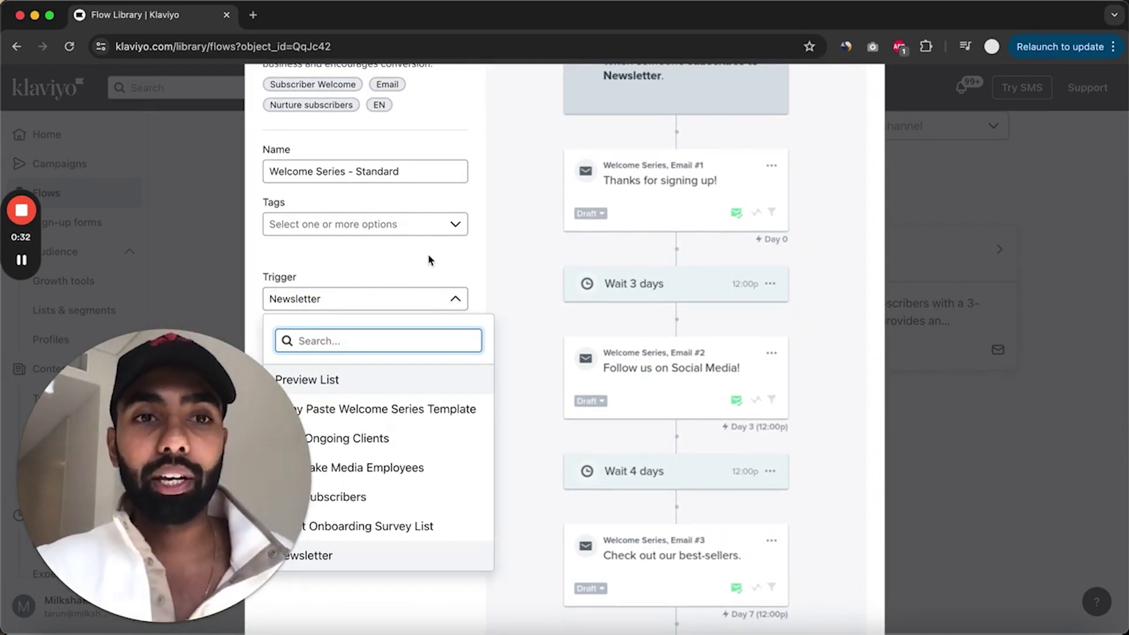
pyautogui.click(394, 299)
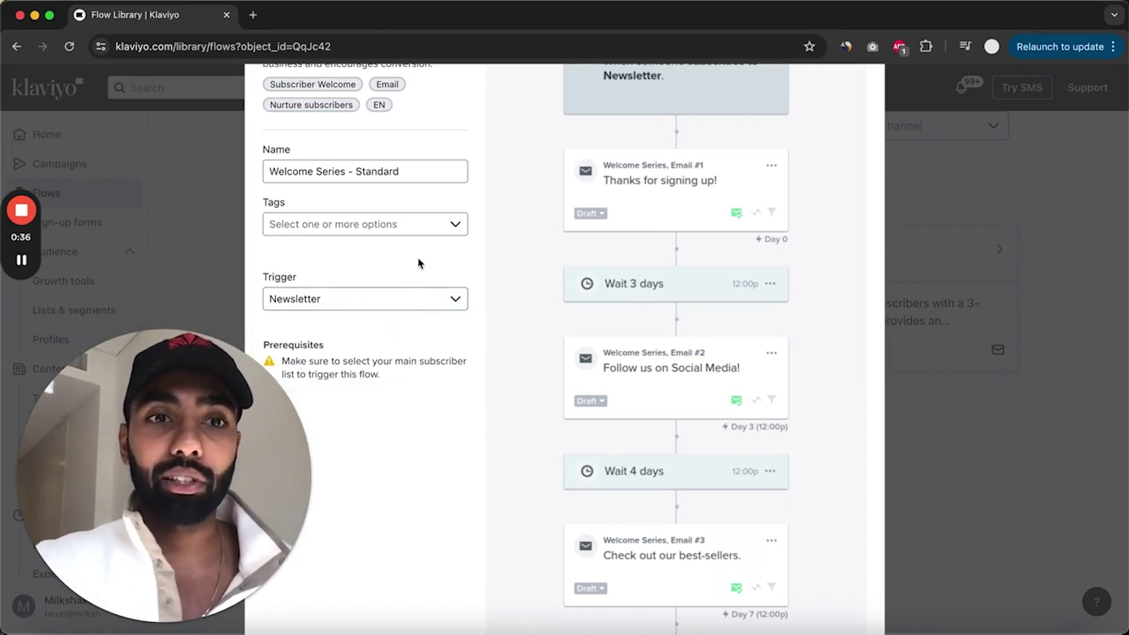
pyautogui.click(382, 299)
pyautogui.click(354, 294)
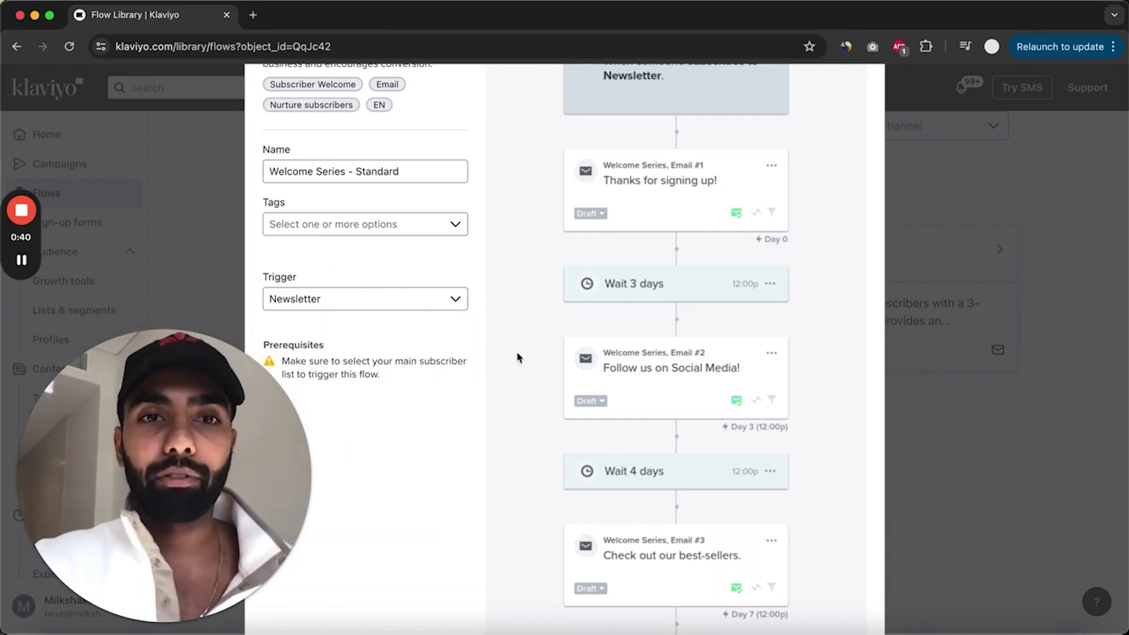
pyautogui.scroll(-3, 575, 400)
pyautogui.click(810, 573)
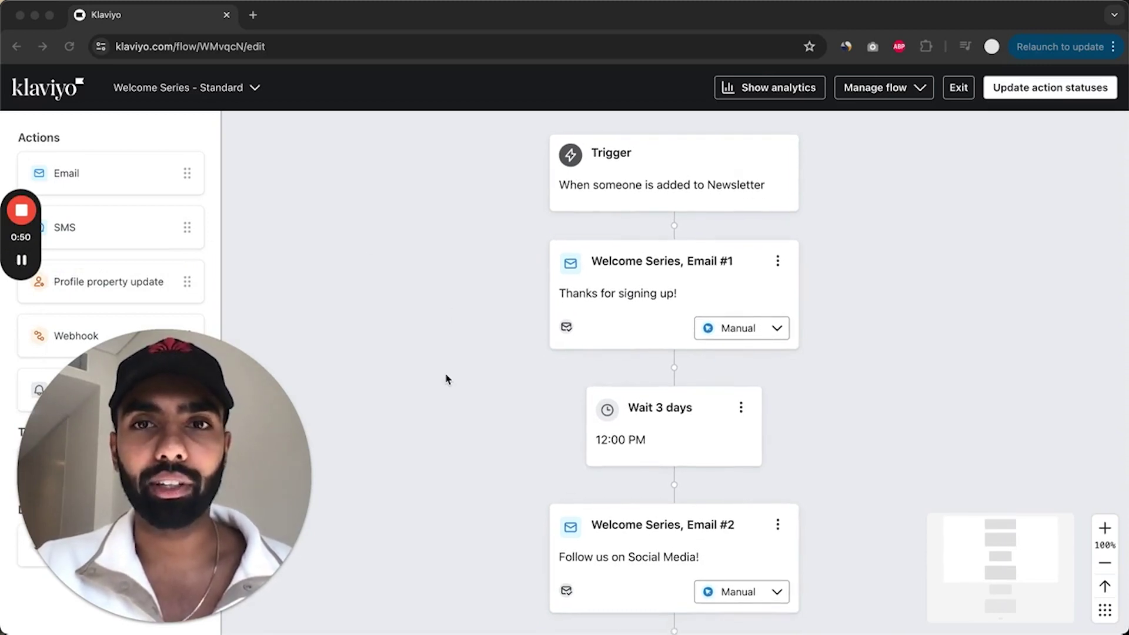
# Step: Bring up the first 'Wait 3 days' delay details: 3 days until 12:00 PM local time
pyautogui.scroll(-6, 451, 429)
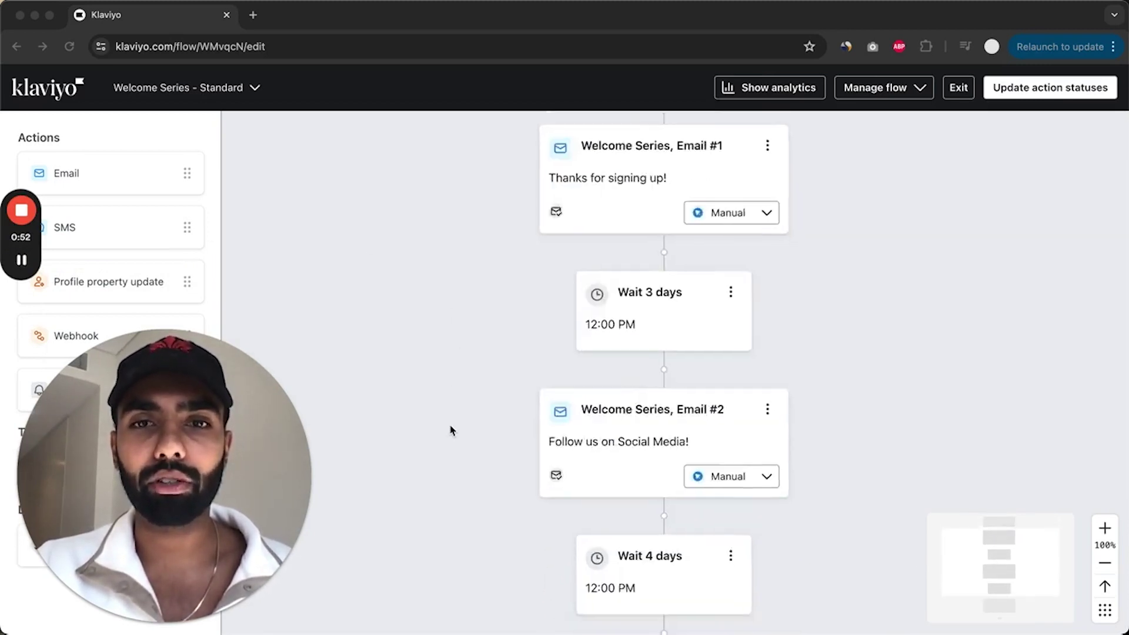
pyautogui.scroll(5, 451, 430)
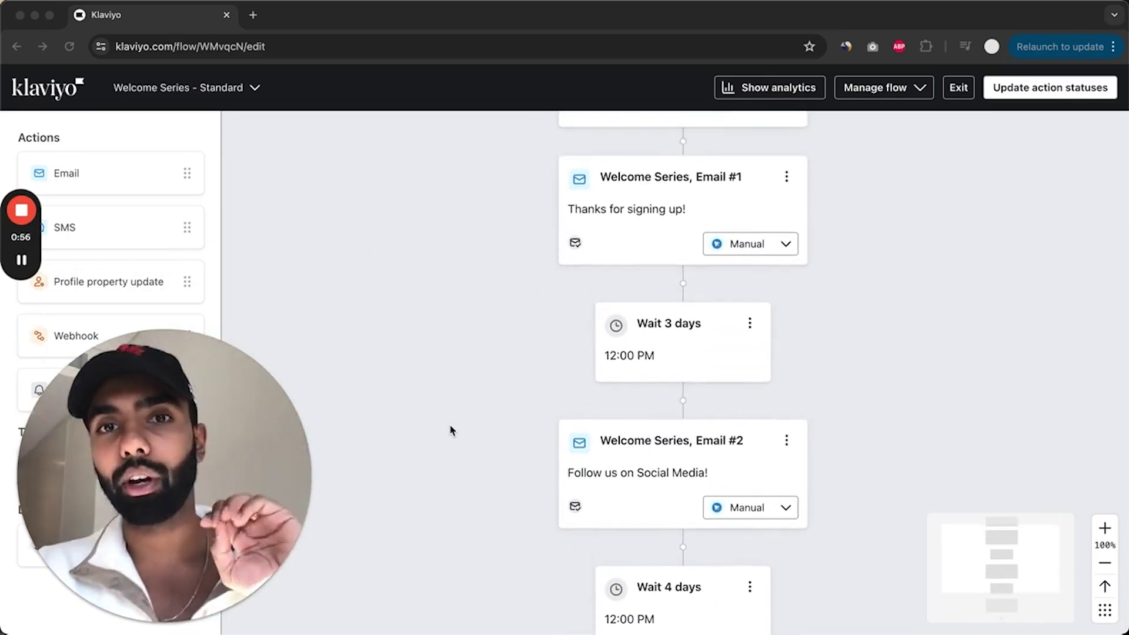
pyautogui.scroll(2, 559, 352)
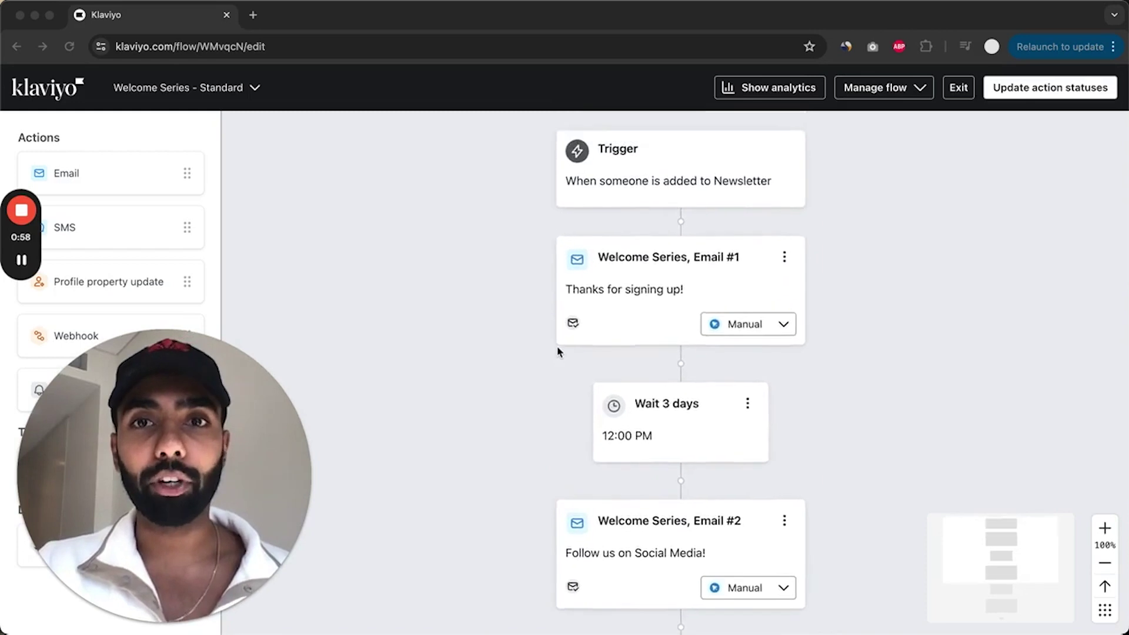
pyautogui.scroll(-3, 558, 352)
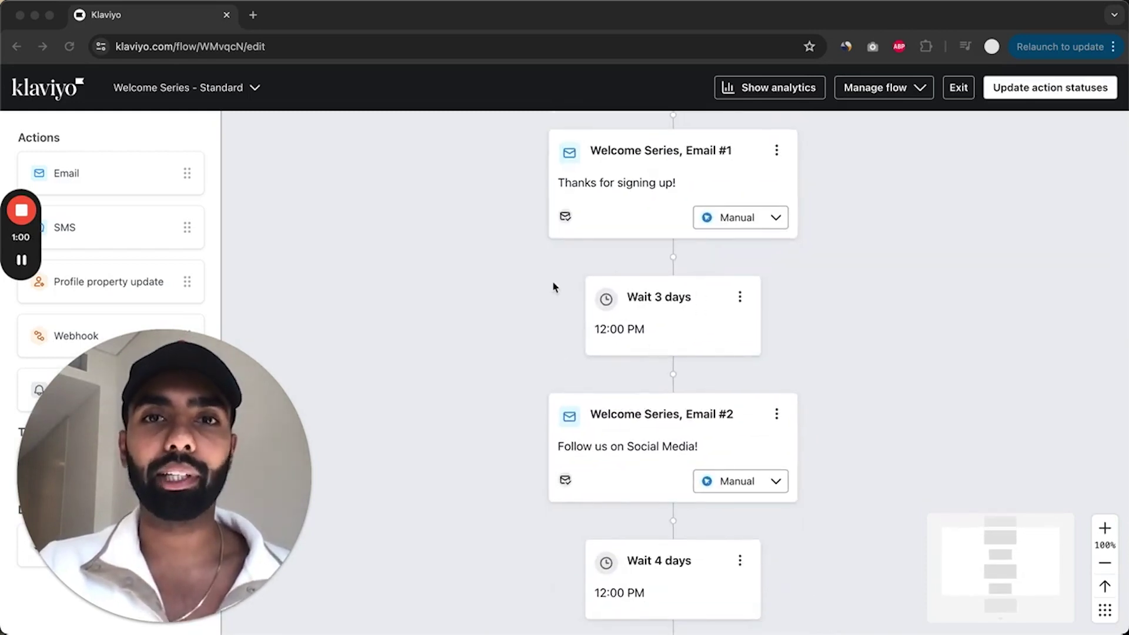
pyautogui.scroll(3, 553, 286)
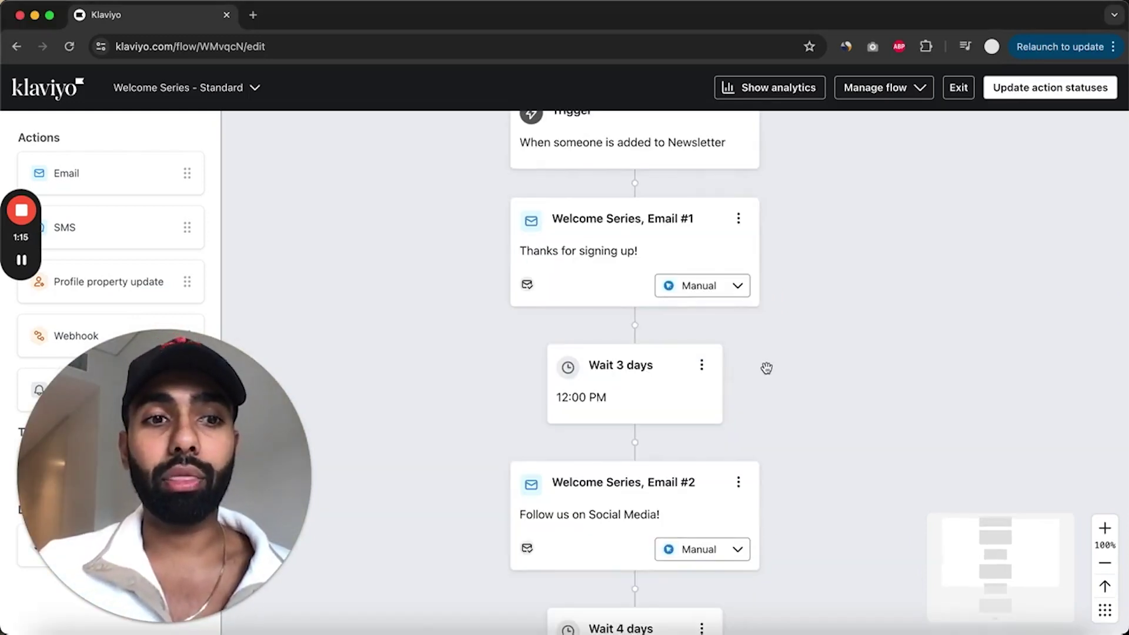
pyautogui.click(623, 386)
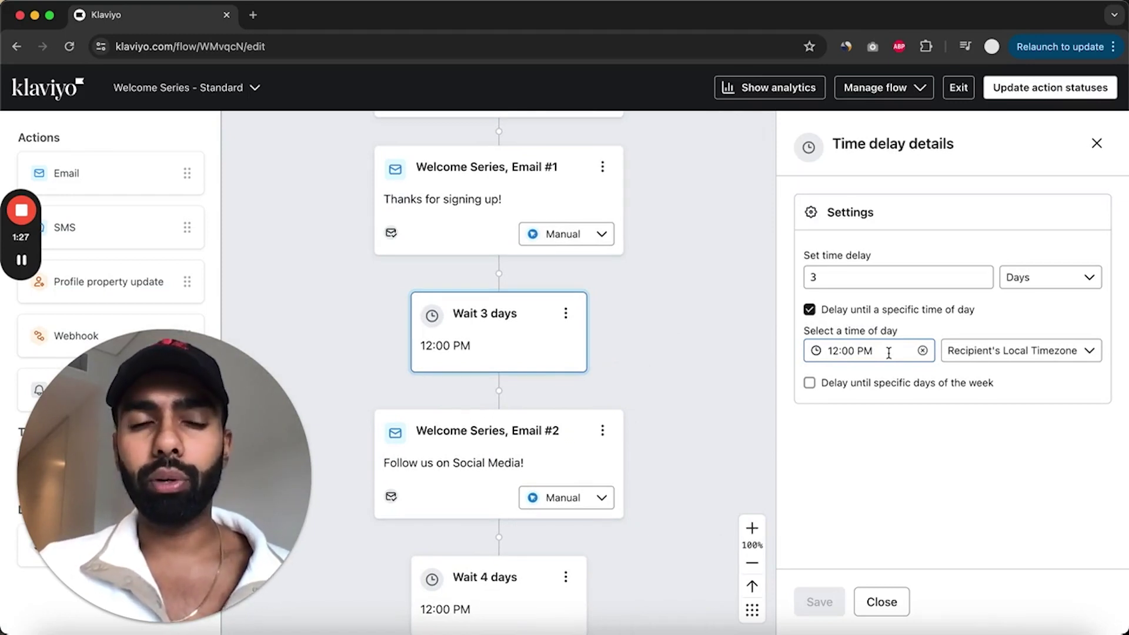
# Step: Turn off the 12:00 PM time-of-day restriction on the first 3-day wait and save it
pyautogui.click(809, 309)
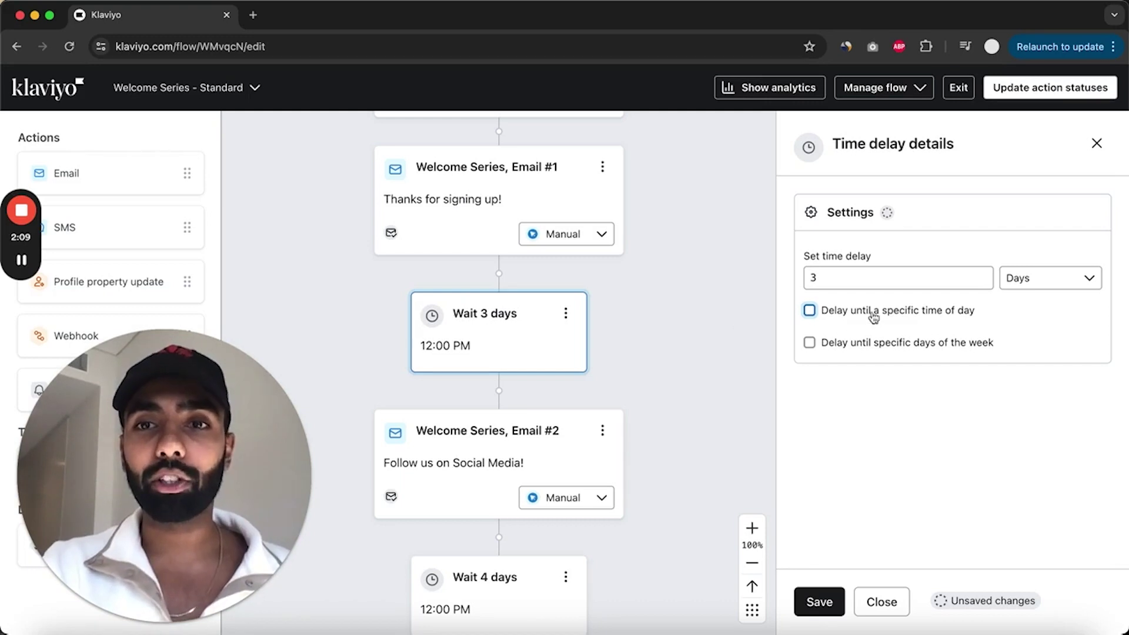
pyautogui.click(828, 599)
pyautogui.scroll(-2, 620, 406)
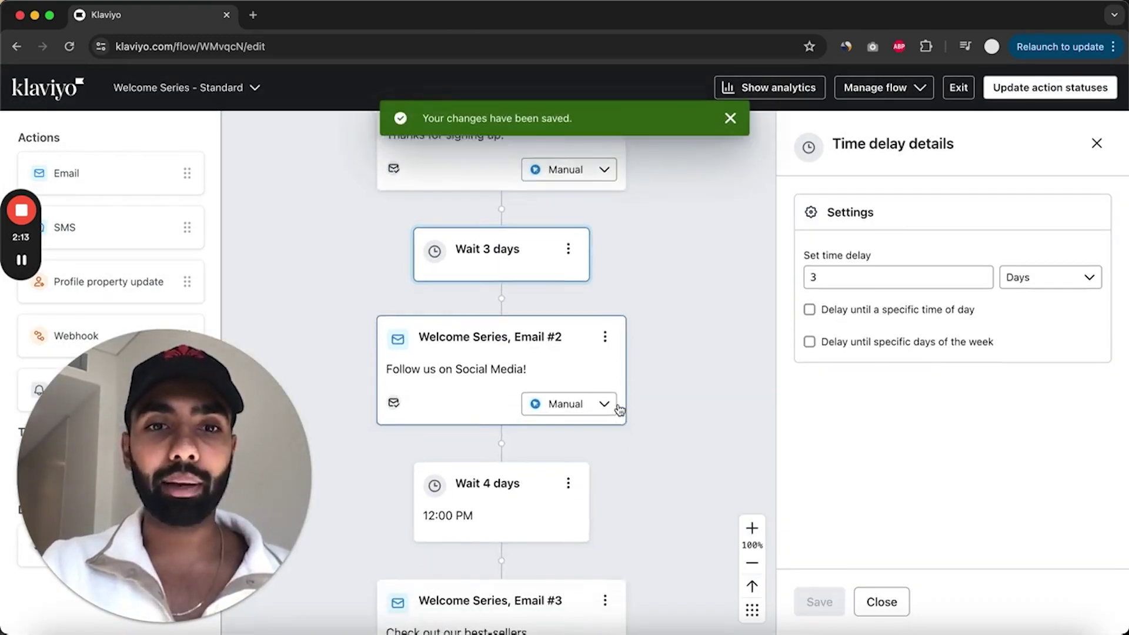
# Step: Change the wait after Email #2 from 4 to 3 days with no time of day, then close it
pyautogui.click(496, 504)
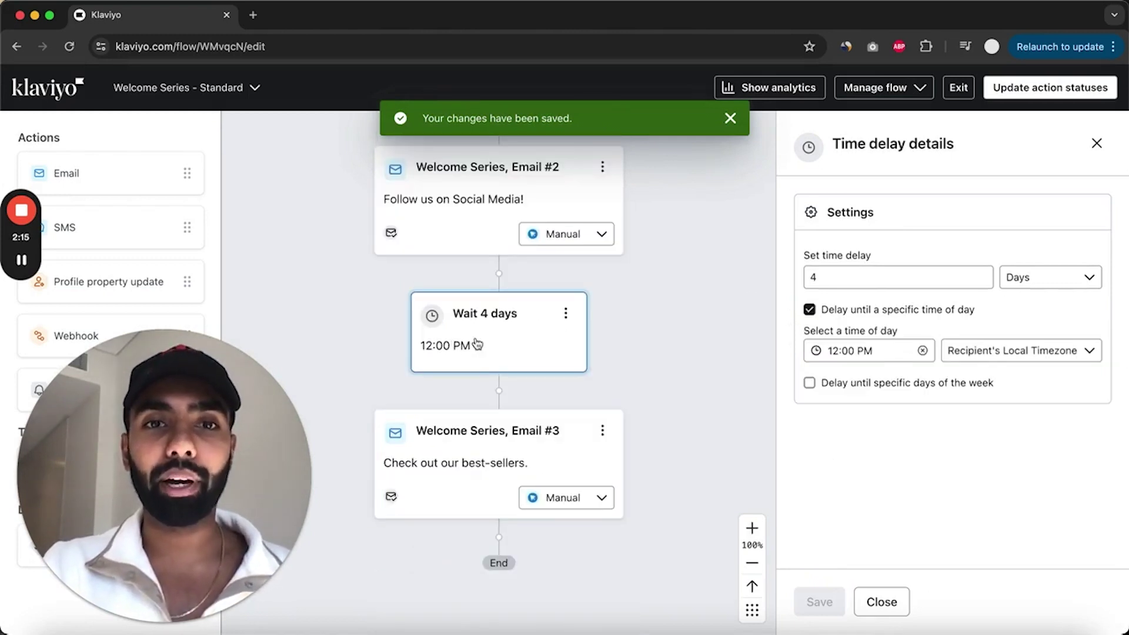
pyautogui.click(835, 278)
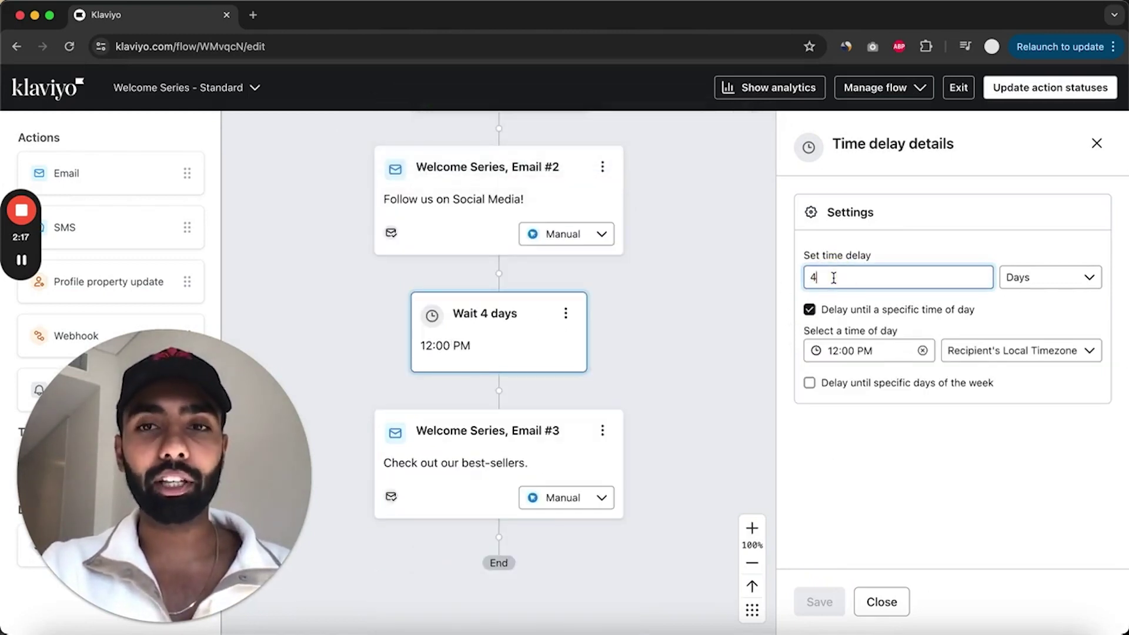
pyautogui.press('BackSpace')
pyautogui.write('3')
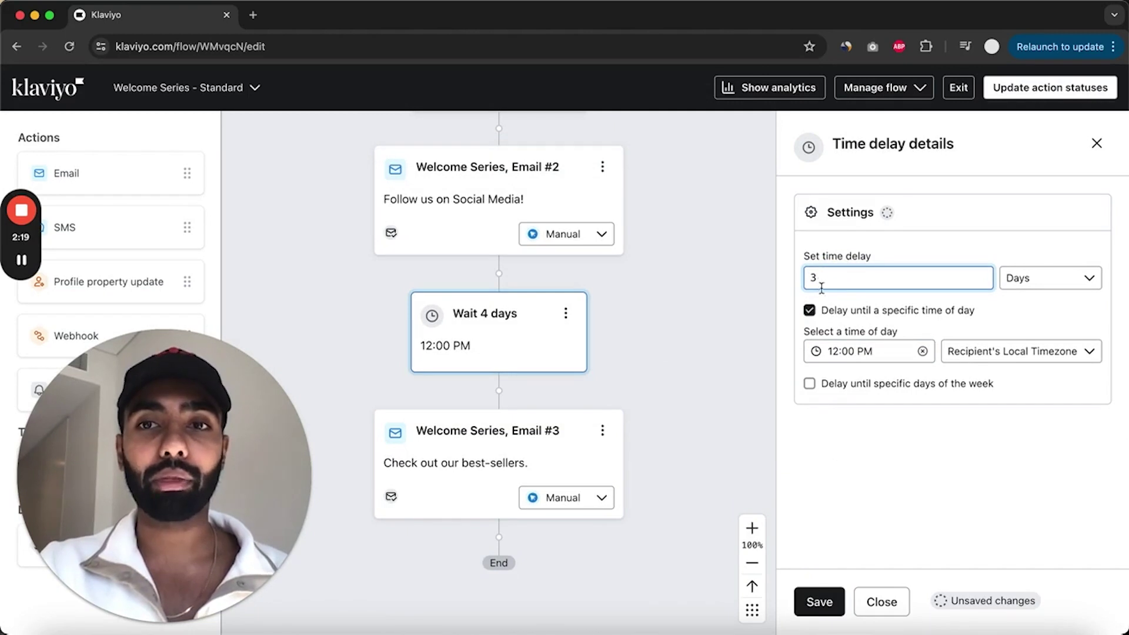
pyautogui.click(809, 310)
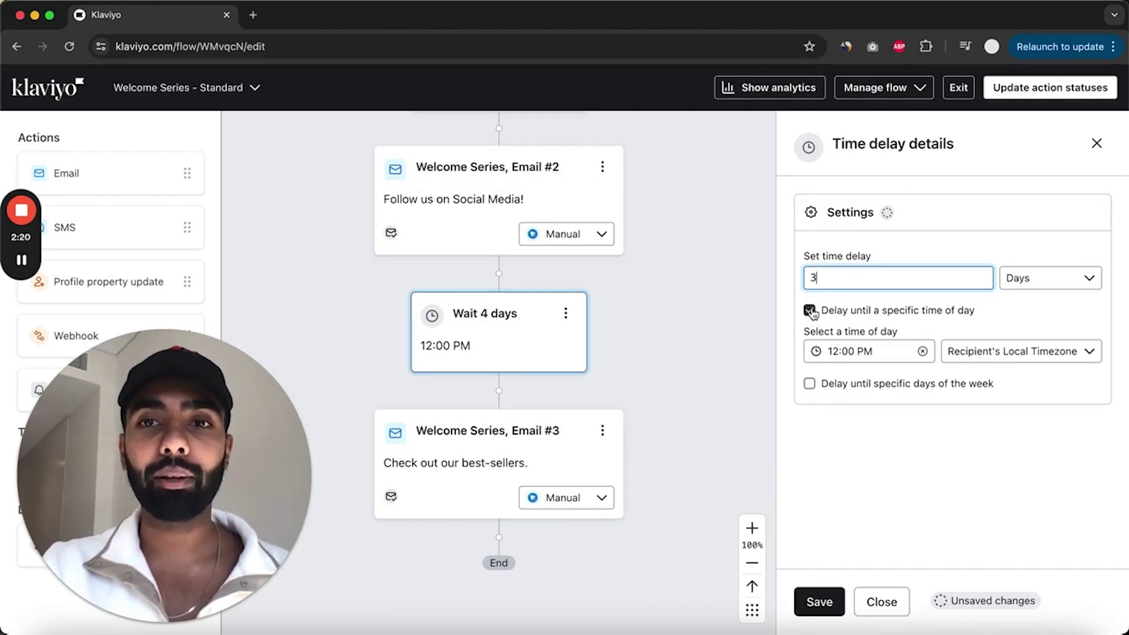
pyautogui.click(818, 602)
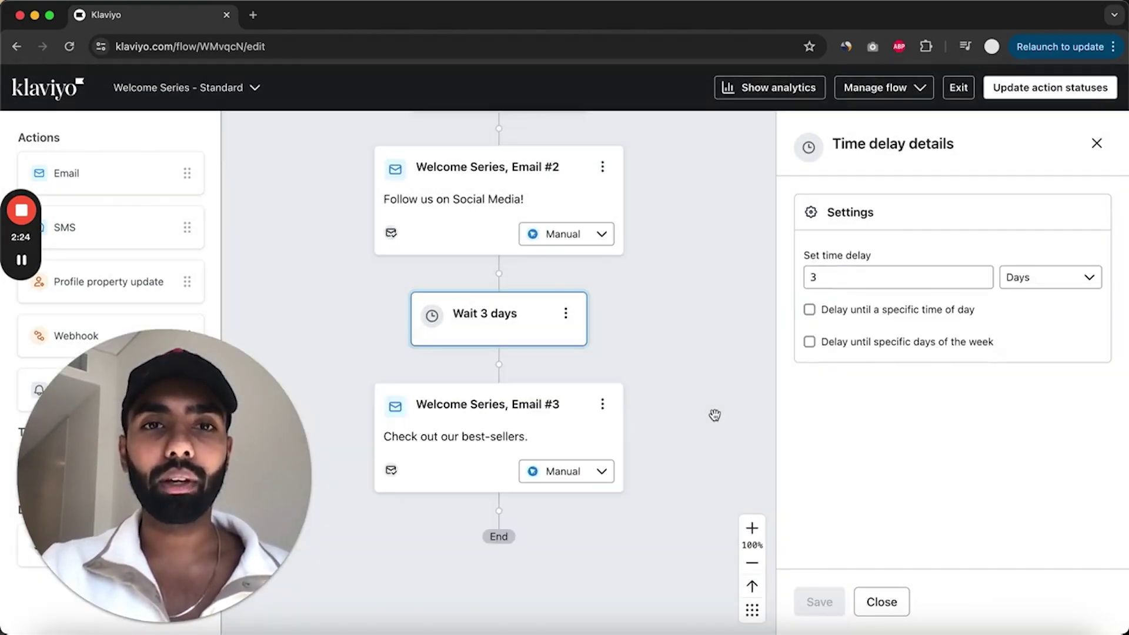
pyautogui.scroll(-3, 714, 415)
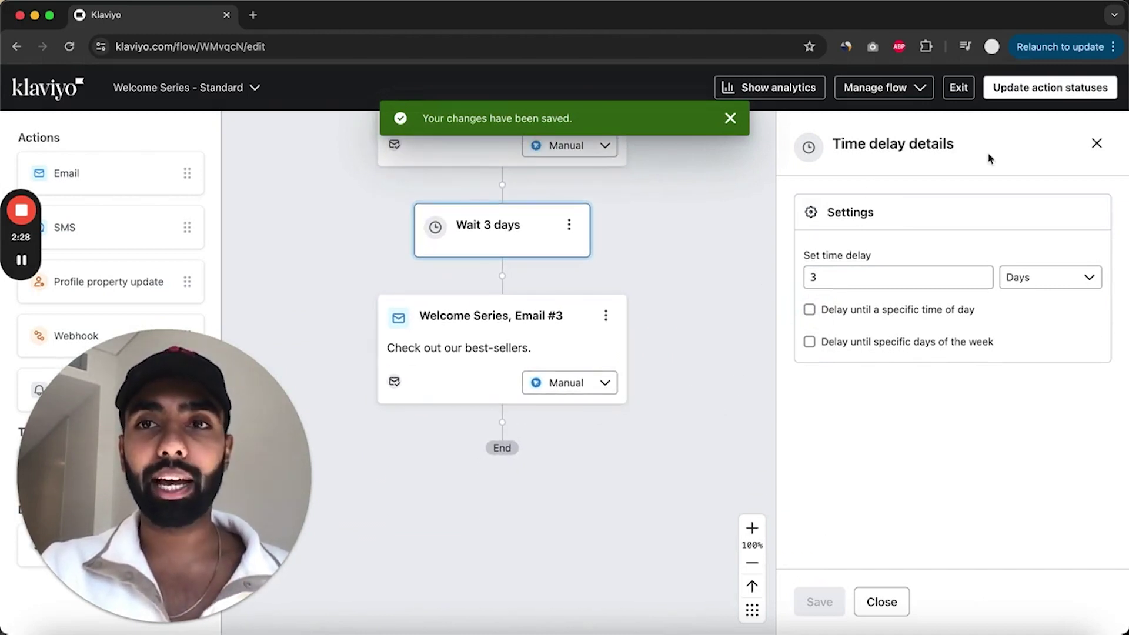
pyautogui.click(1096, 143)
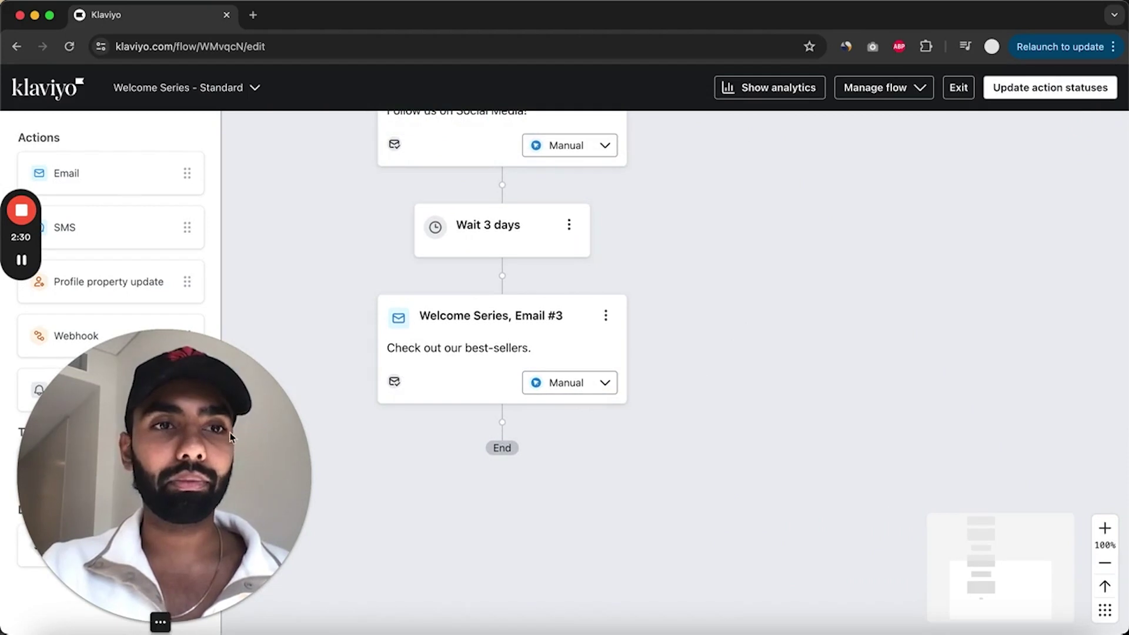
# Step: Add a 3-day time delay after Email #3, followed by a new Email #4
pyautogui.moveTo(188, 418); pyautogui.dragTo(938, 411)
pyautogui.moveTo(74, 460); pyautogui.dragTo(473, 434)
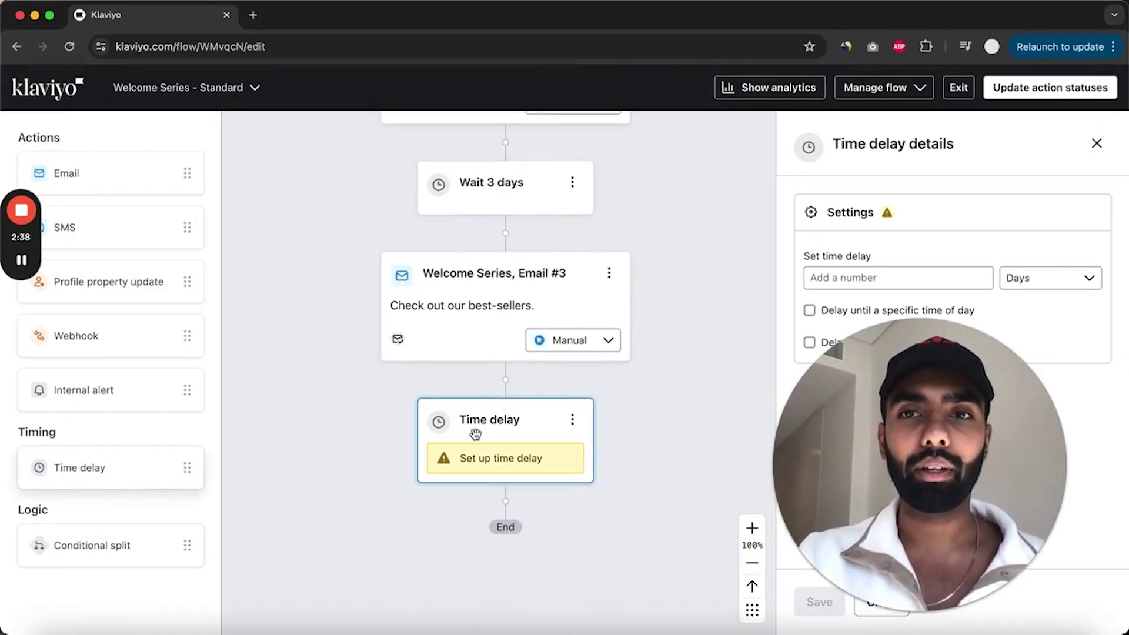
pyautogui.click(901, 277)
pyautogui.write('3')
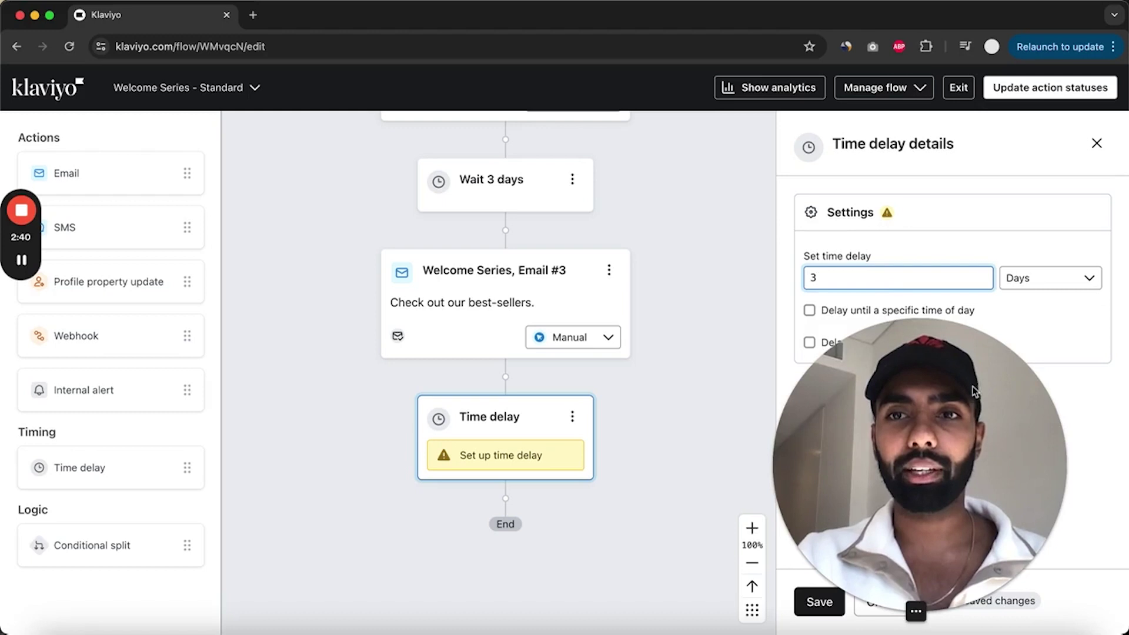
pyautogui.click(819, 601)
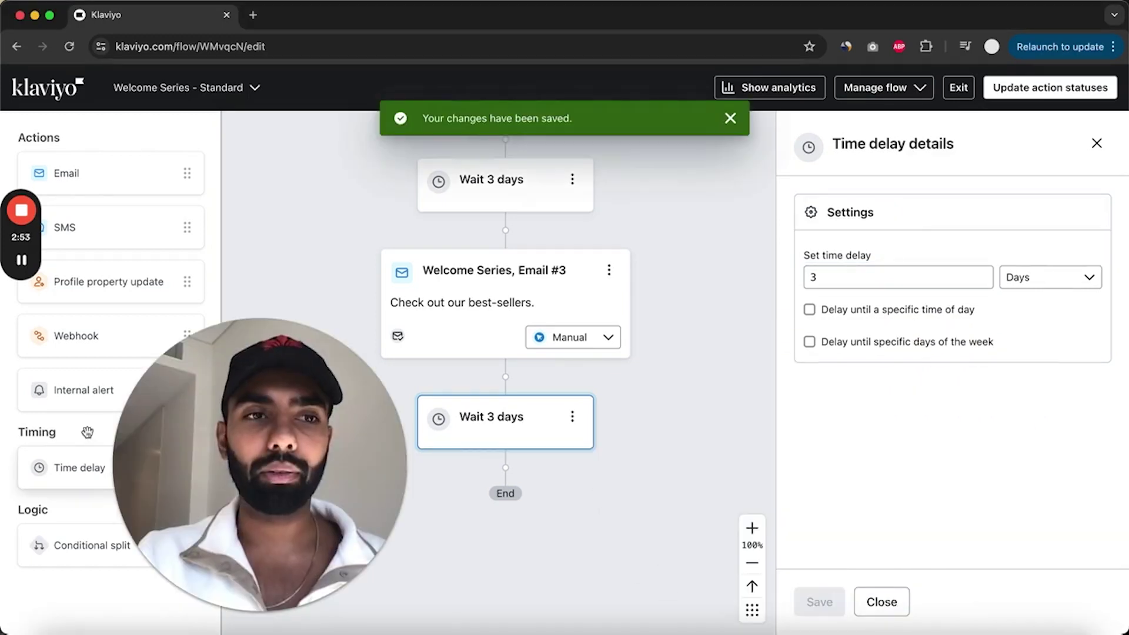
pyautogui.moveTo(103, 172); pyautogui.dragTo(529, 484)
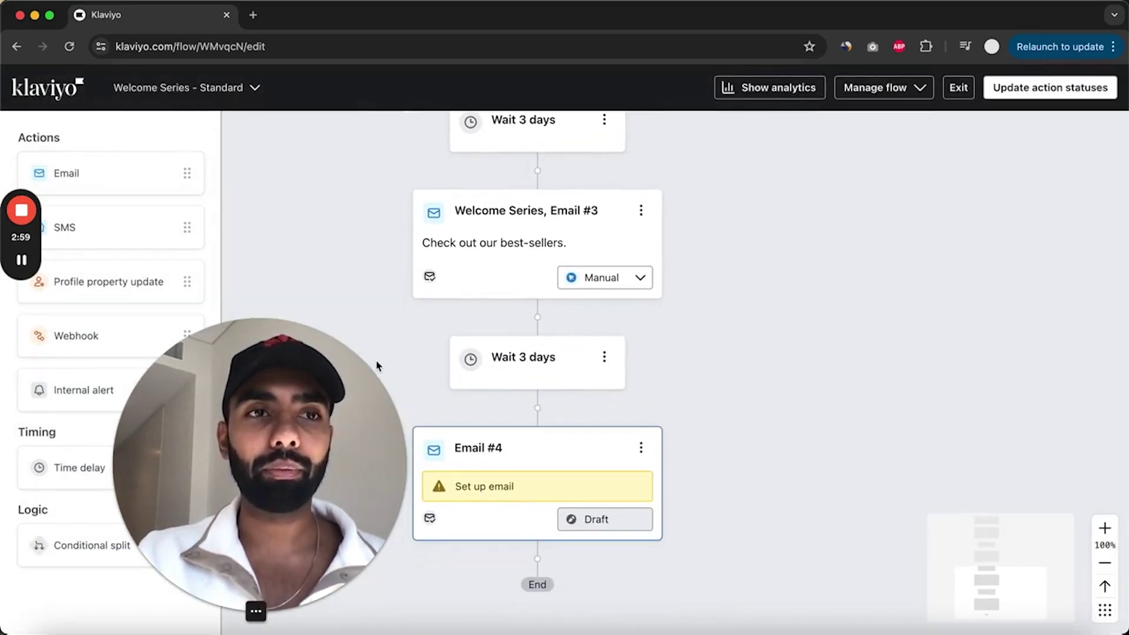
# Step: Add another 3-day time delay after Email #4, followed by a fifth email
pyautogui.moveTo(66, 467); pyautogui.dragTo(532, 584)
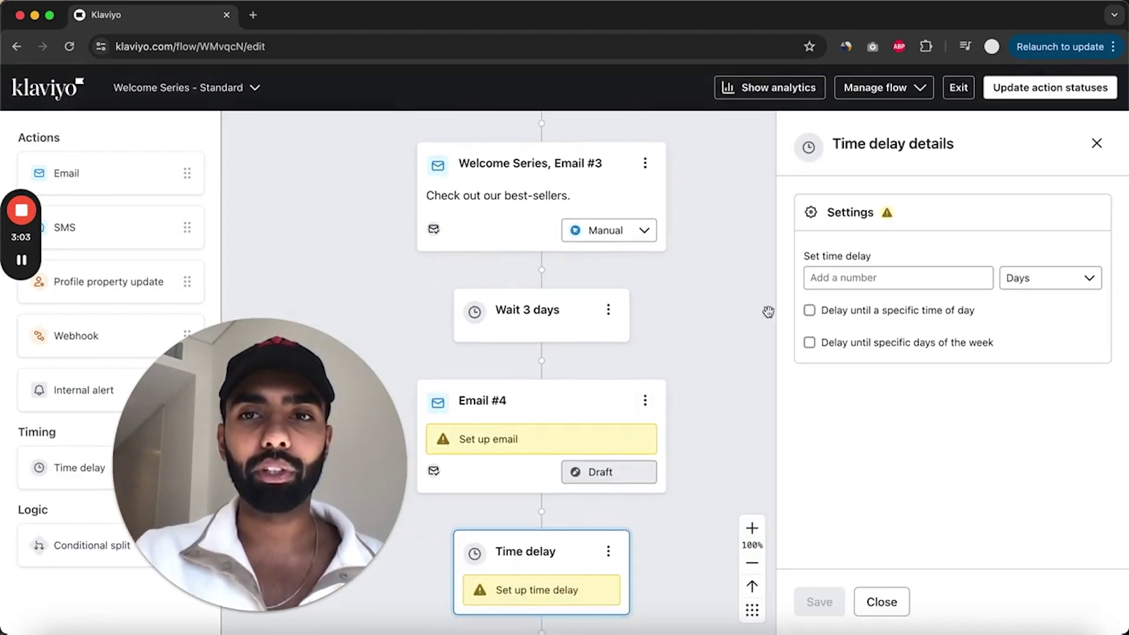
pyautogui.click(871, 272)
pyautogui.write('3')
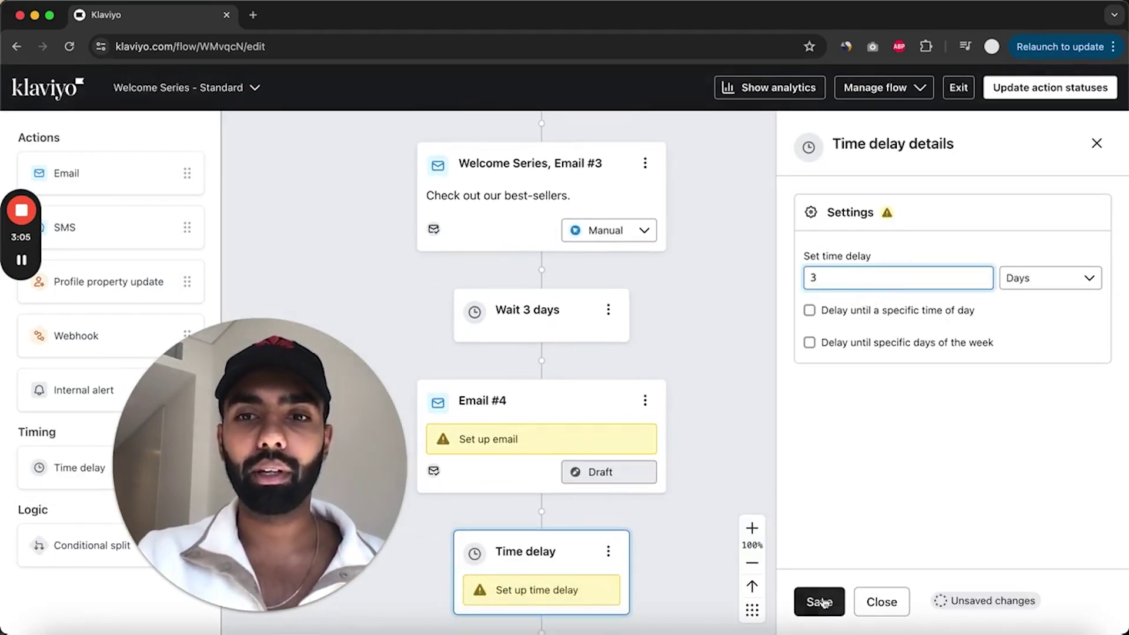
pyautogui.click(819, 602)
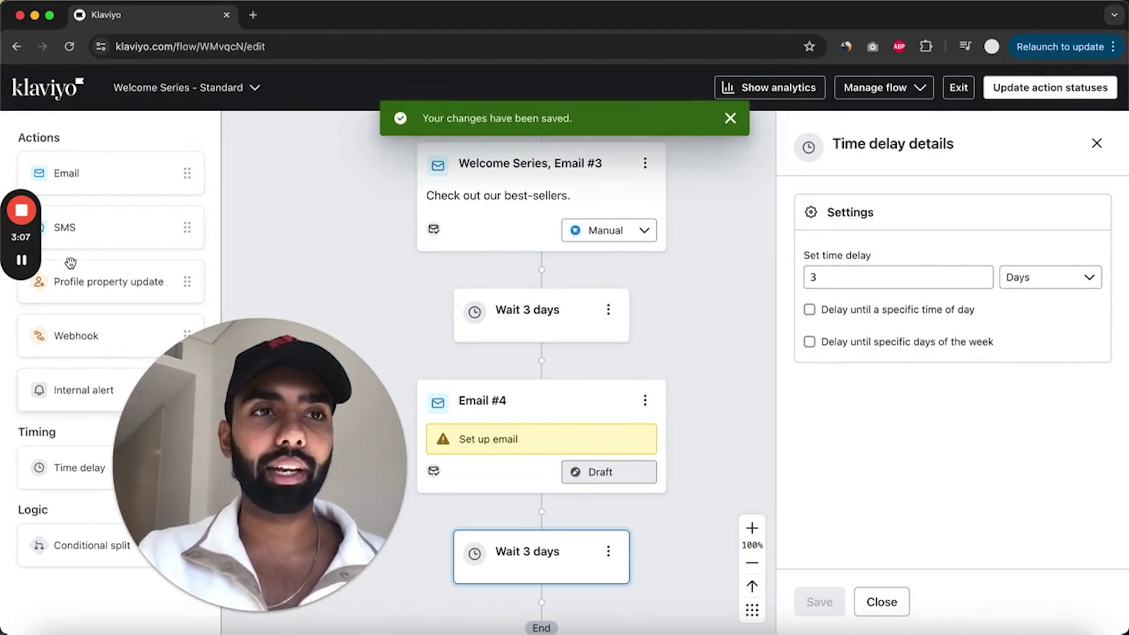
pyautogui.moveTo(147, 174); pyautogui.dragTo(532, 605)
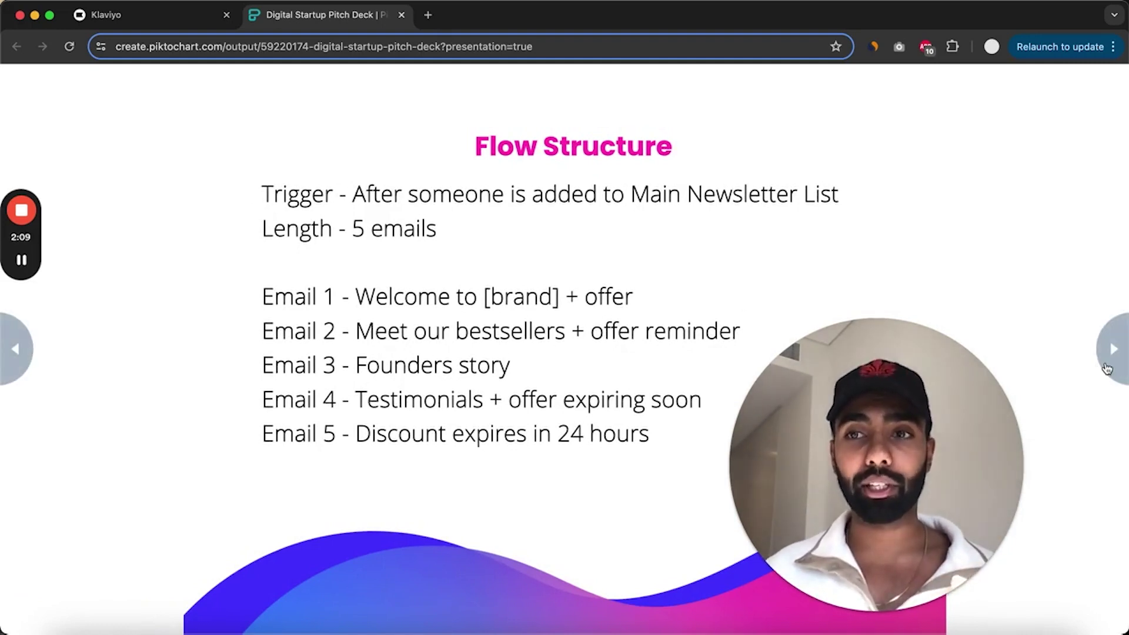
# Step: Advance past the Email 1 welcome plan to the Casper 'Hello, dreamer' example slide
pyautogui.press('Right')
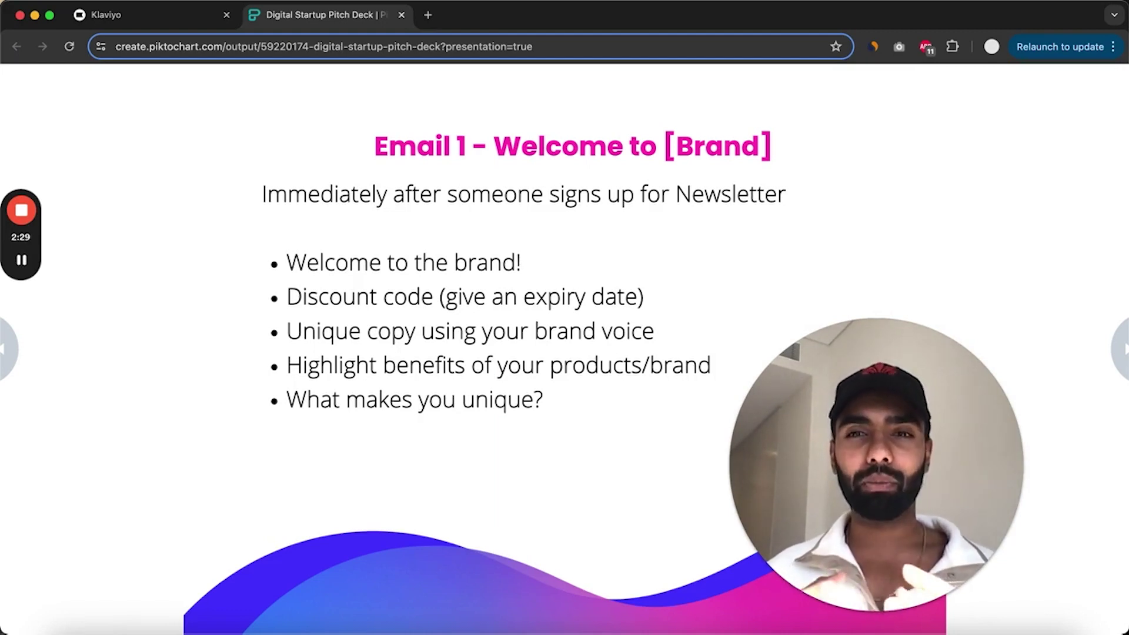
pyautogui.press('Right')
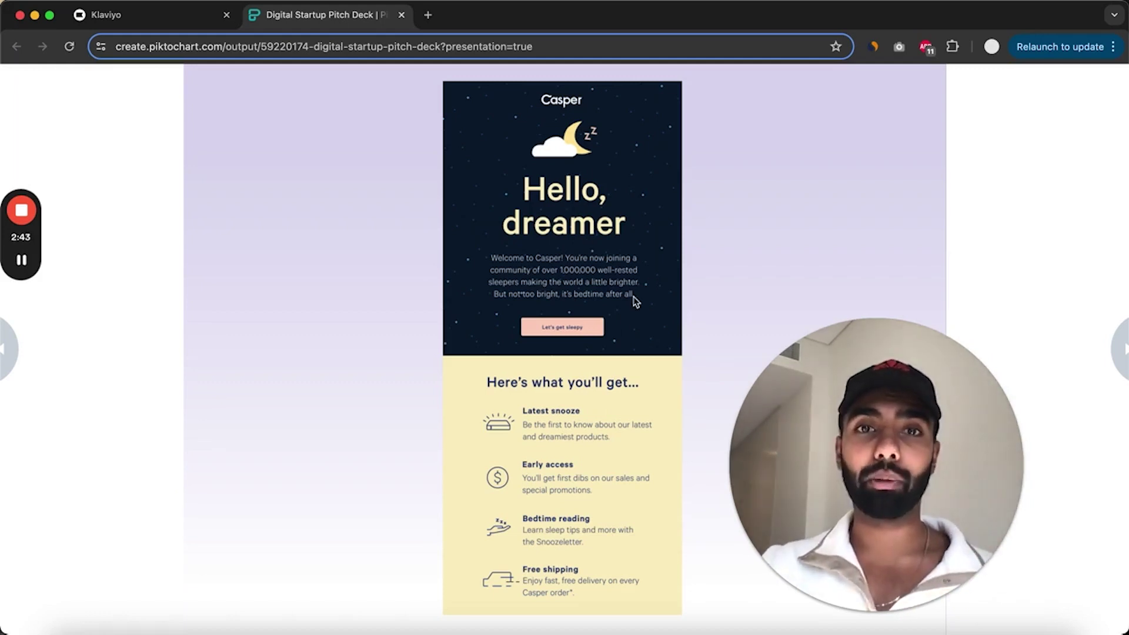
# Step: Step through the Email 2 best-sellers plan and examples to the 'Email 3 - Meet Our Founders' slide
pyautogui.press('Right')
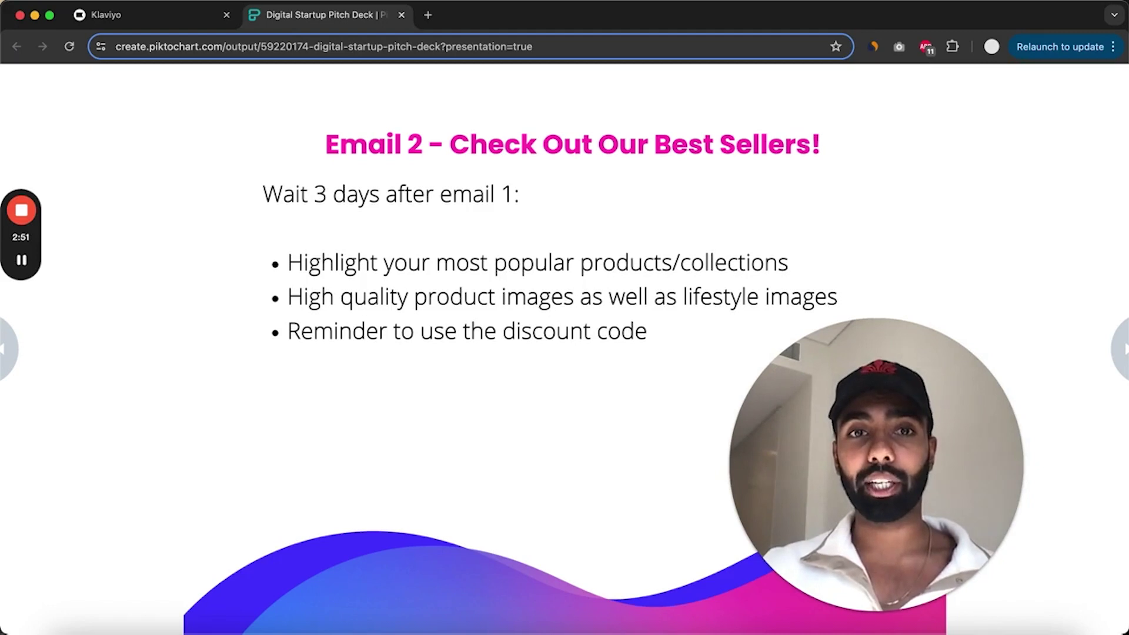
pyautogui.press('Right')
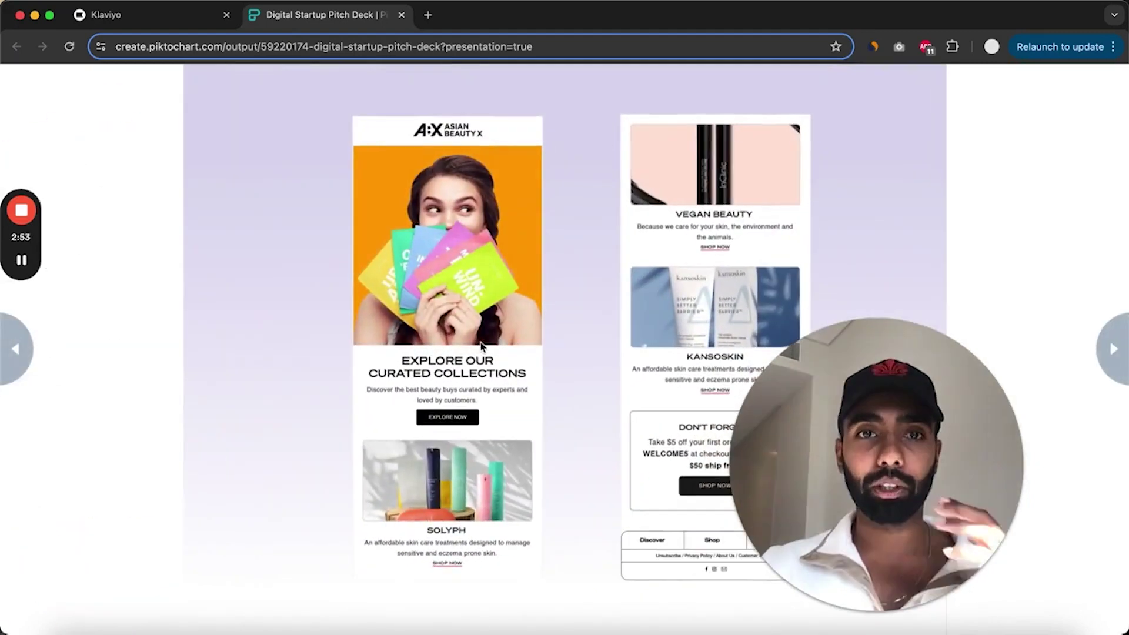
pyautogui.moveTo(885, 429); pyautogui.dragTo(973, 346)
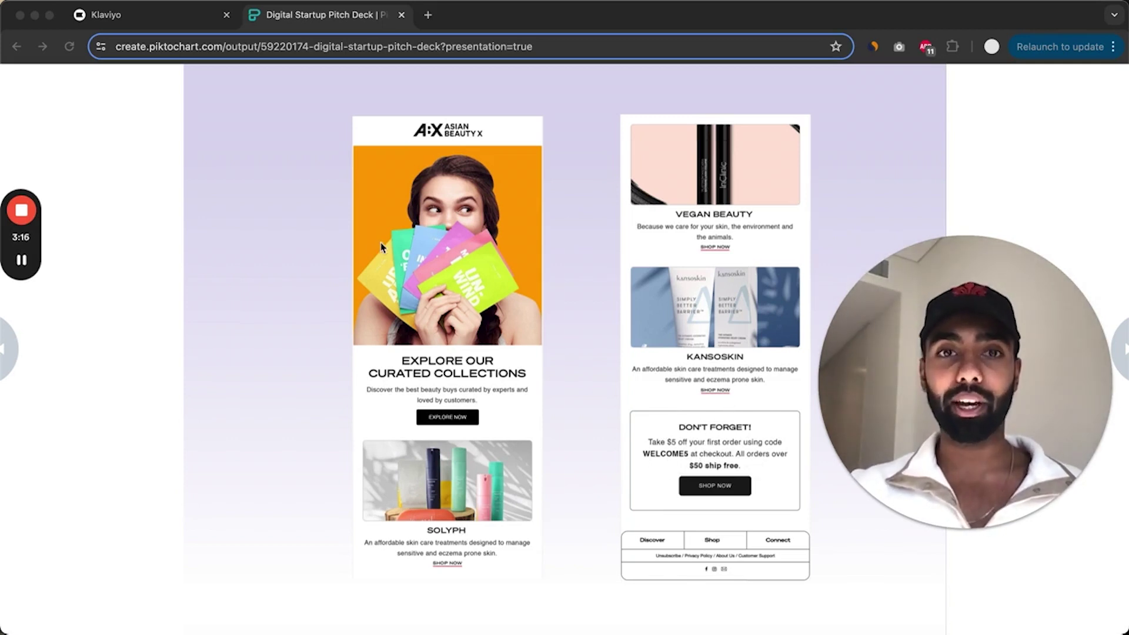
pyautogui.click(544, 254)
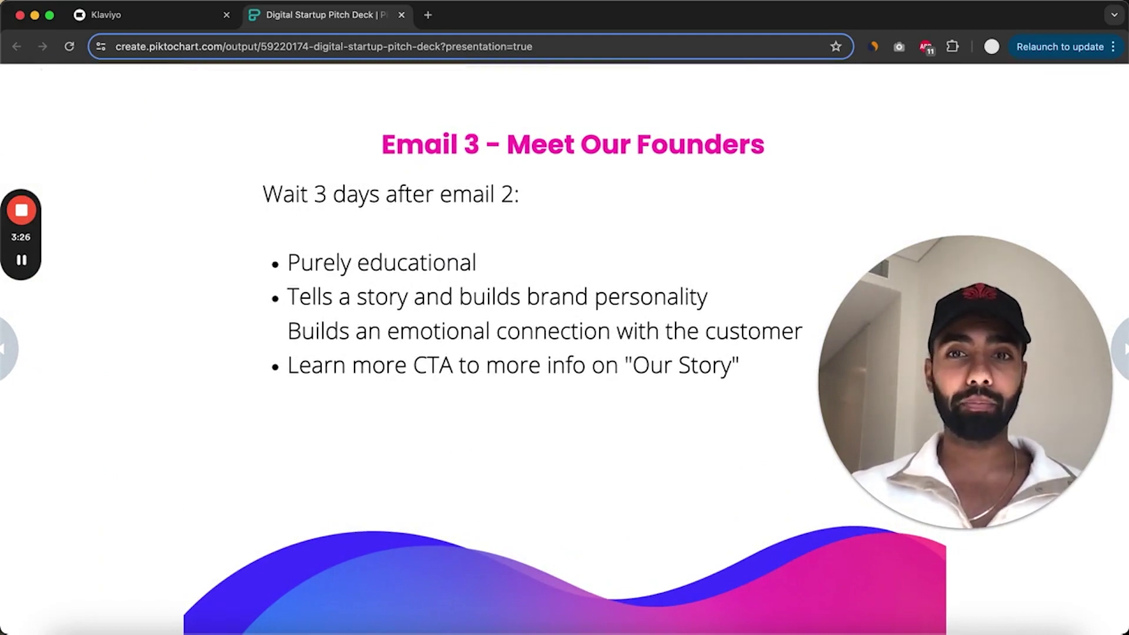
# Step: Advance past the Munk Pack founders example to the 'Email 4 - Testimonials' slide
pyautogui.press('Right')
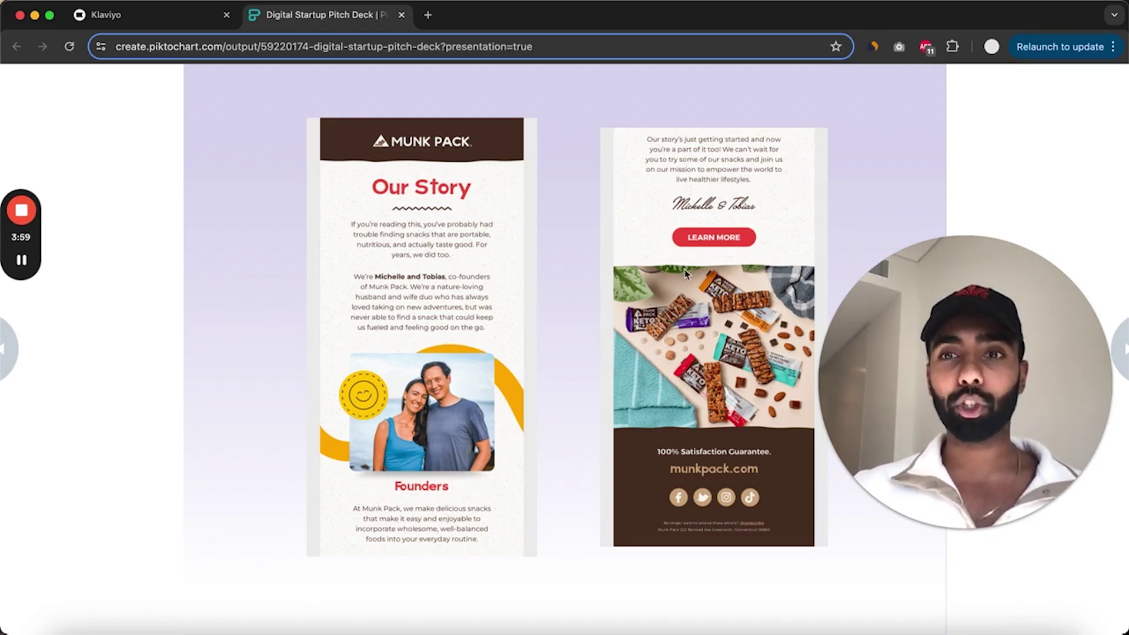
pyautogui.click(1118, 346)
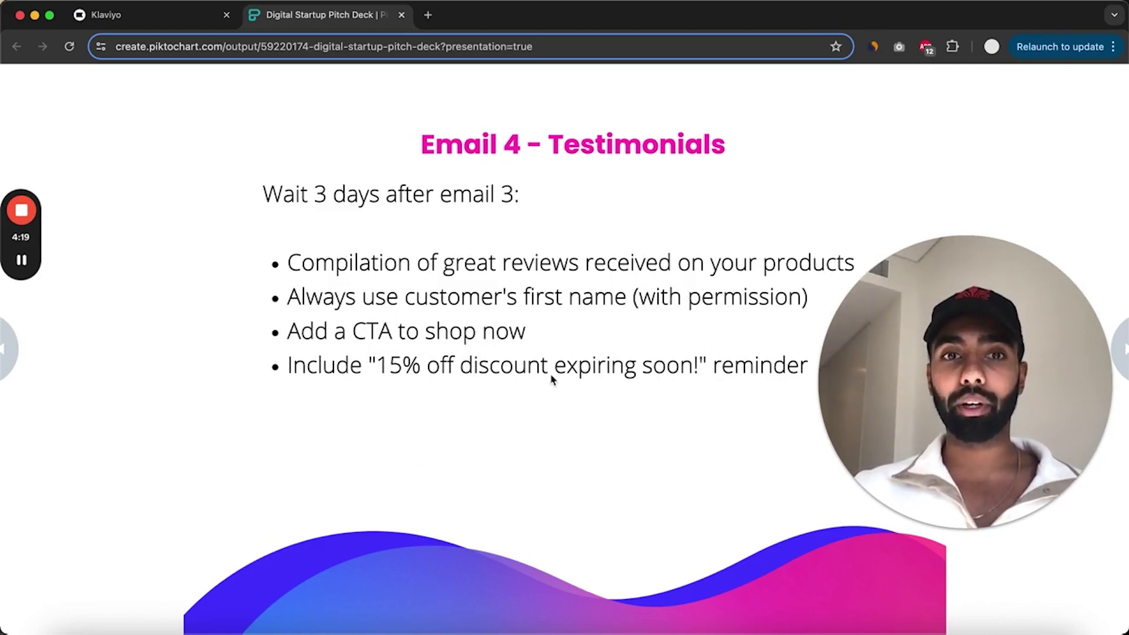
# Step: Advance past the toothpaste testimonial examples to the 'Email 5 - Last Chance!' slide
pyautogui.click(1115, 349)
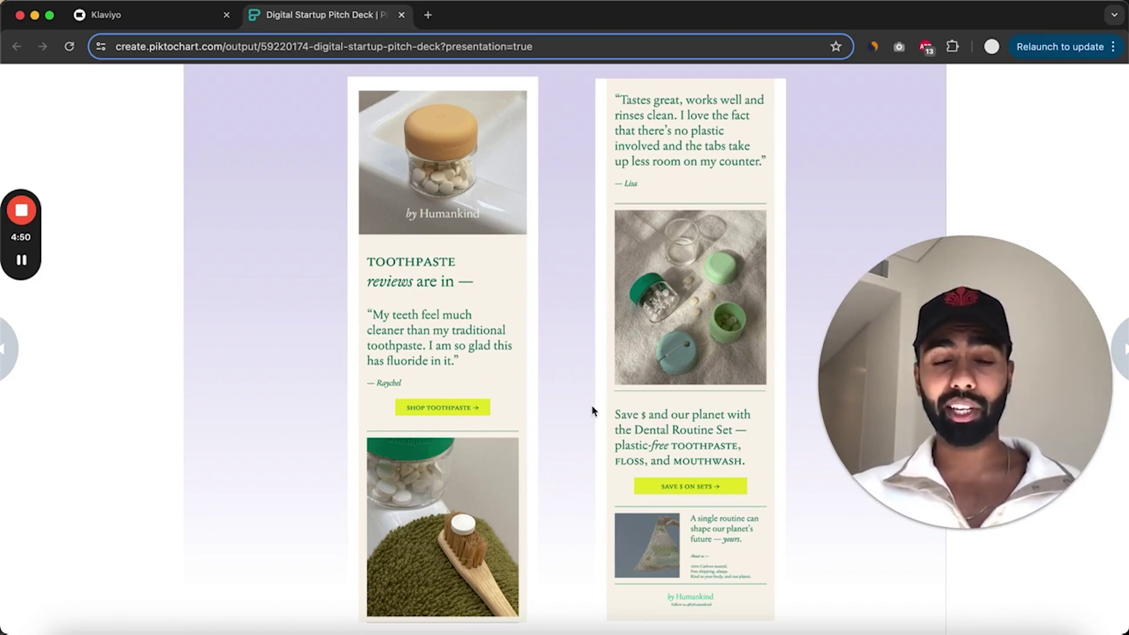
pyautogui.press('Right')
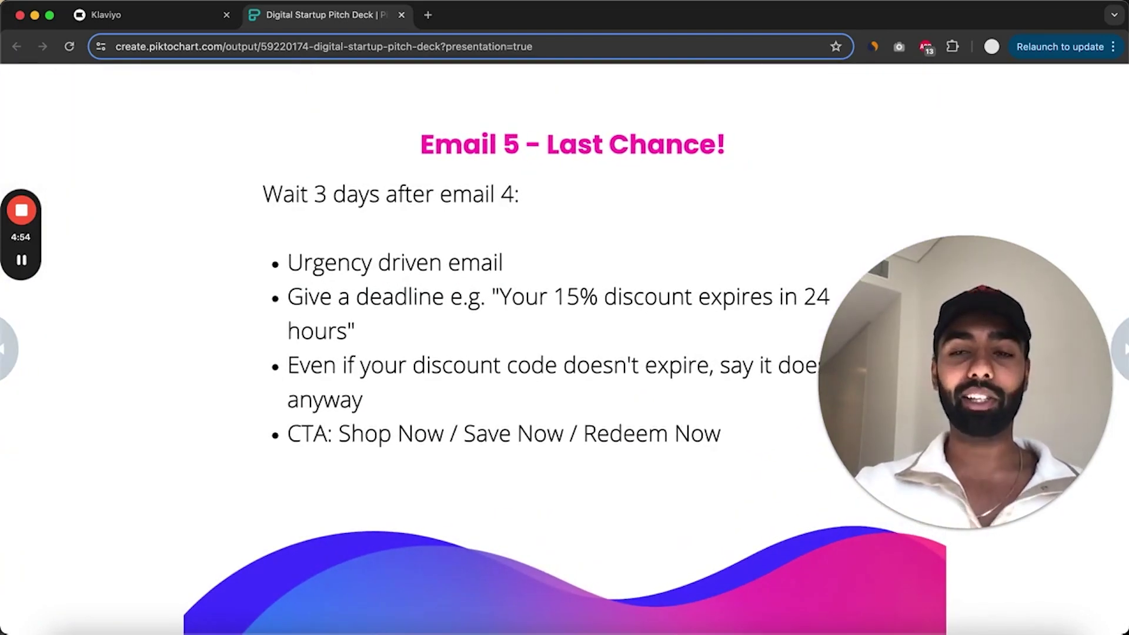
# Step: Advance the deck to the Vacation 'Your discount expires in 24hrs' 10% off reminder slide
pyautogui.moveTo(983, 332); pyautogui.dragTo(987, 415)
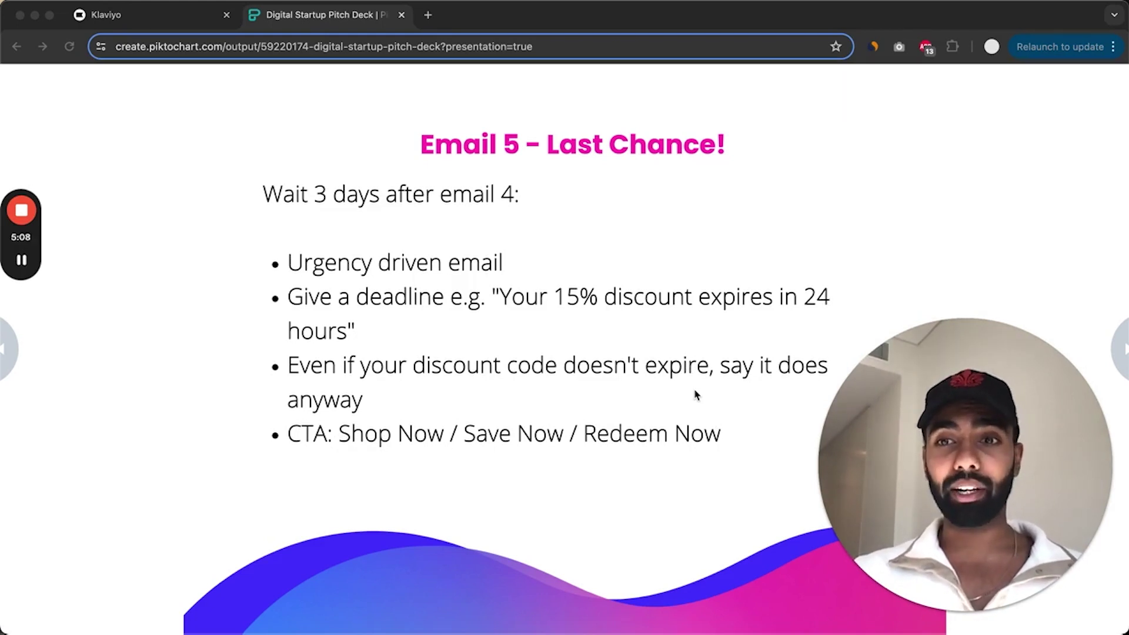
pyautogui.click(1117, 347)
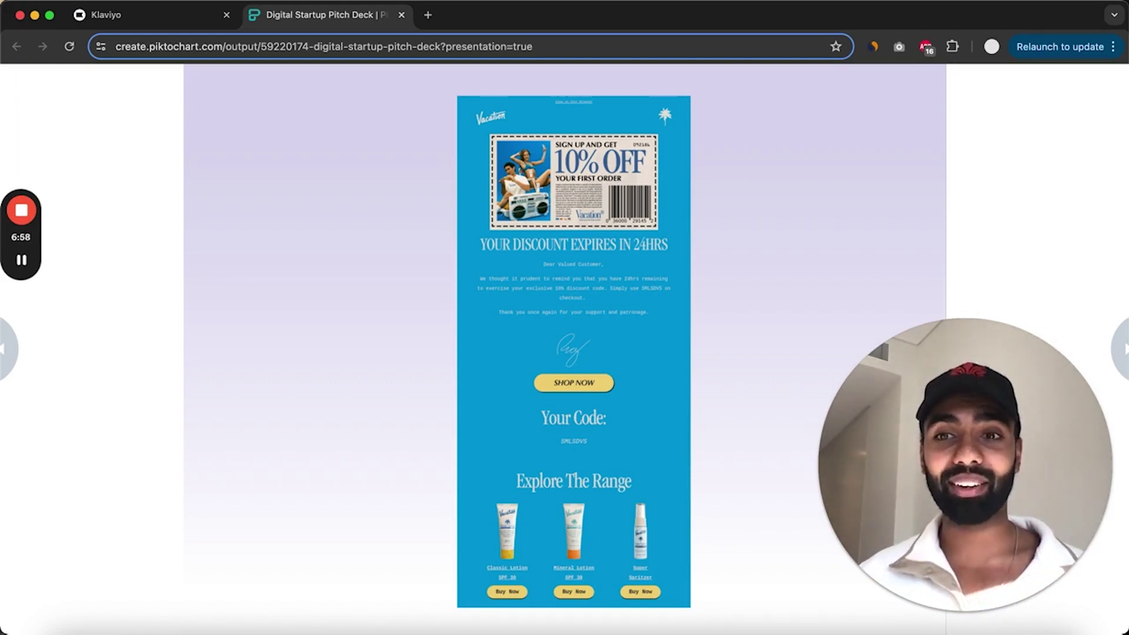
# Step: Show the Welcome Series - Standard flow editor with Email #1's details panel
pyautogui.click(106, 14)
pyautogui.scroll(-2, 868, 308)
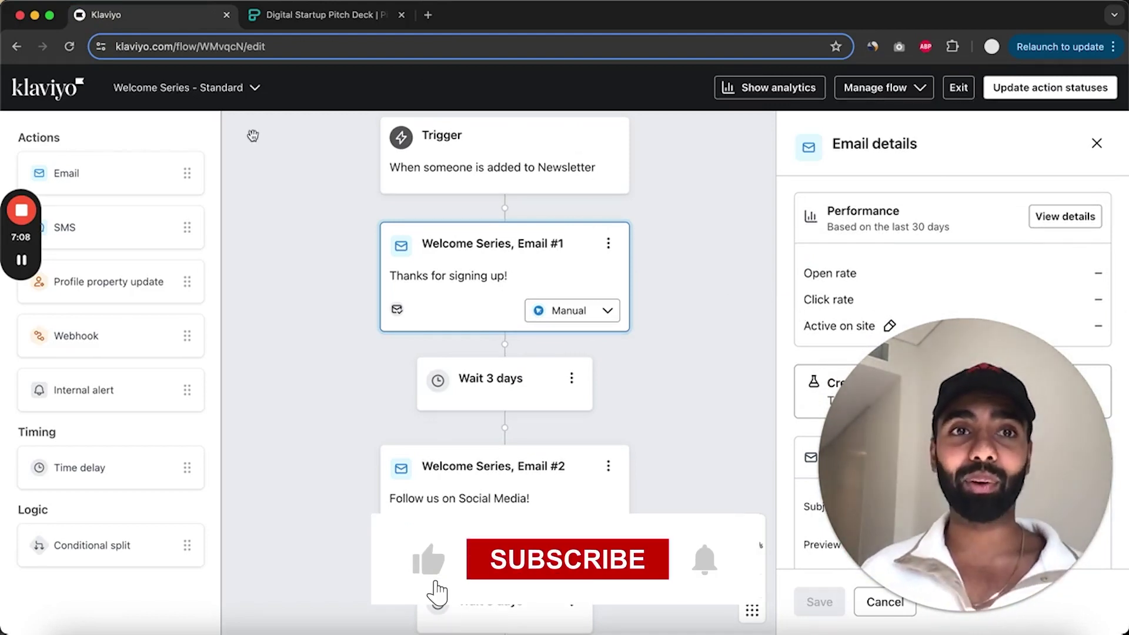
# Step: Return to the Digital Startup Pitch Deck and advance to the Milkshake Media thank you slide
pyautogui.click(292, 16)
pyautogui.press('Right')
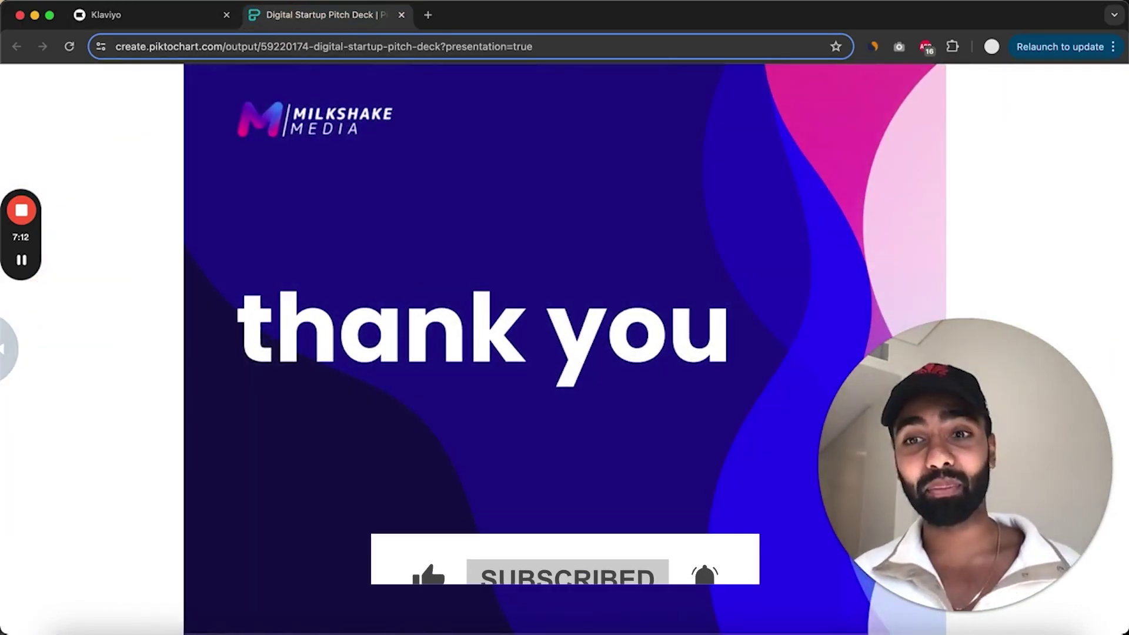